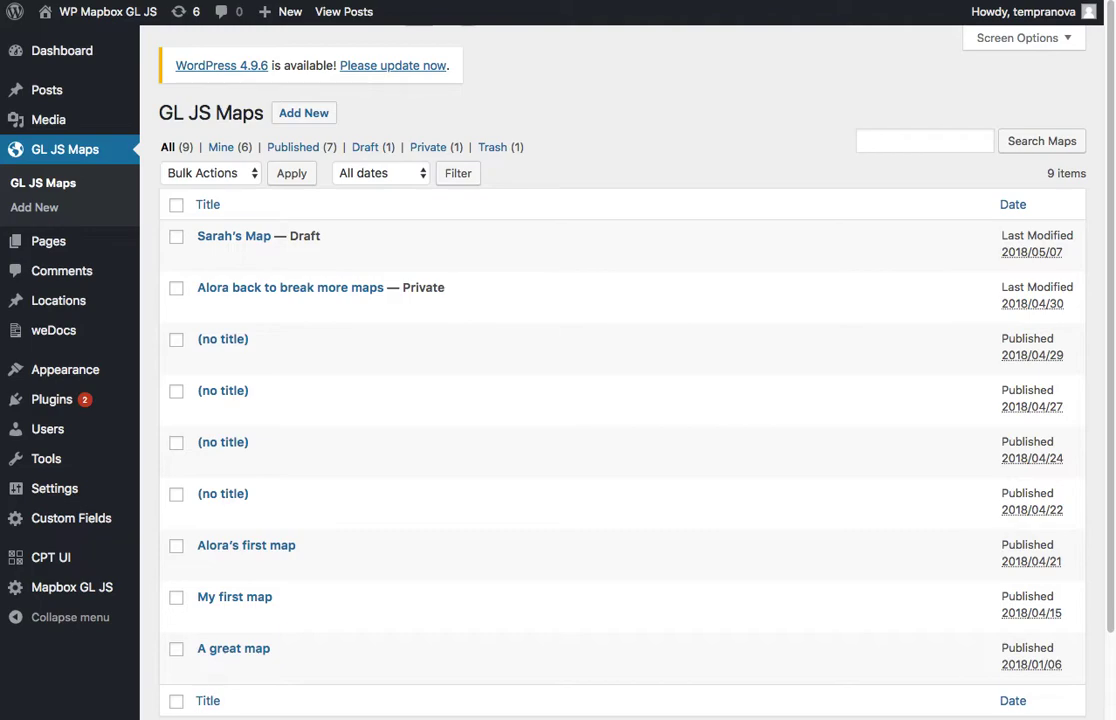
Step: Create a new GL JS map titled 'My First Map' so its permalink is generated
{"action": "scroll", "coordinate": [335, 304], "scroll_direction": "down", "scroll_amount": 2}
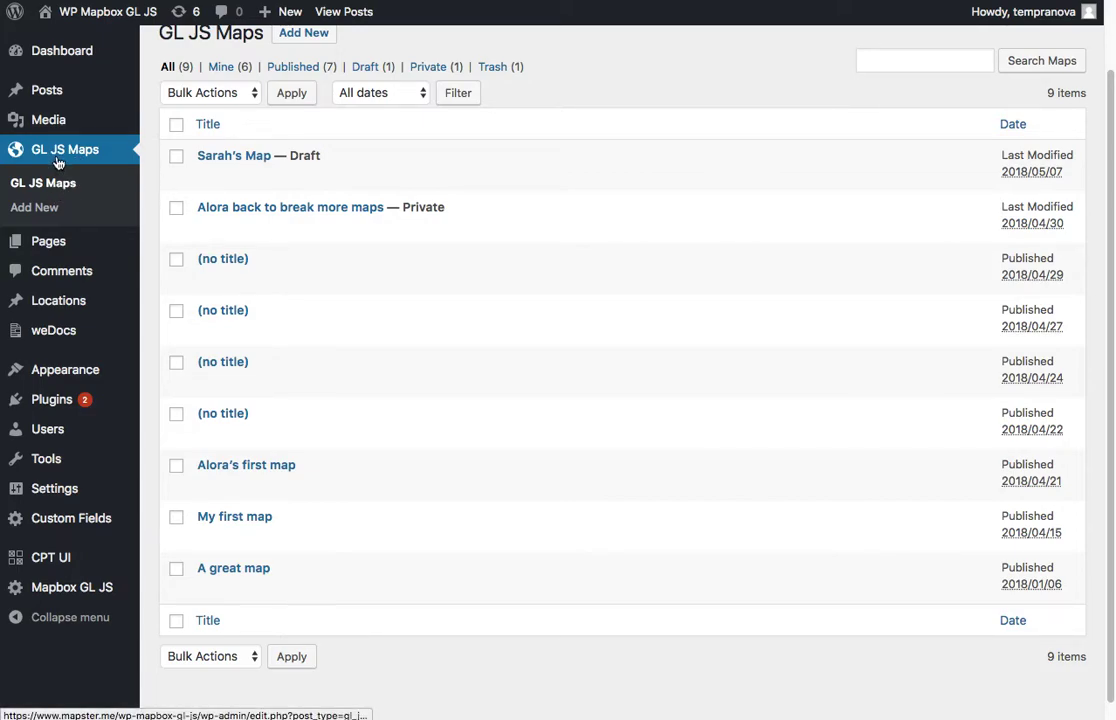
{"action": "scroll", "coordinate": [58, 162], "scroll_direction": "up", "scroll_amount": 1}
{"action": "scroll", "coordinate": [274, 301], "scroll_direction": "down", "scroll_amount": 2}
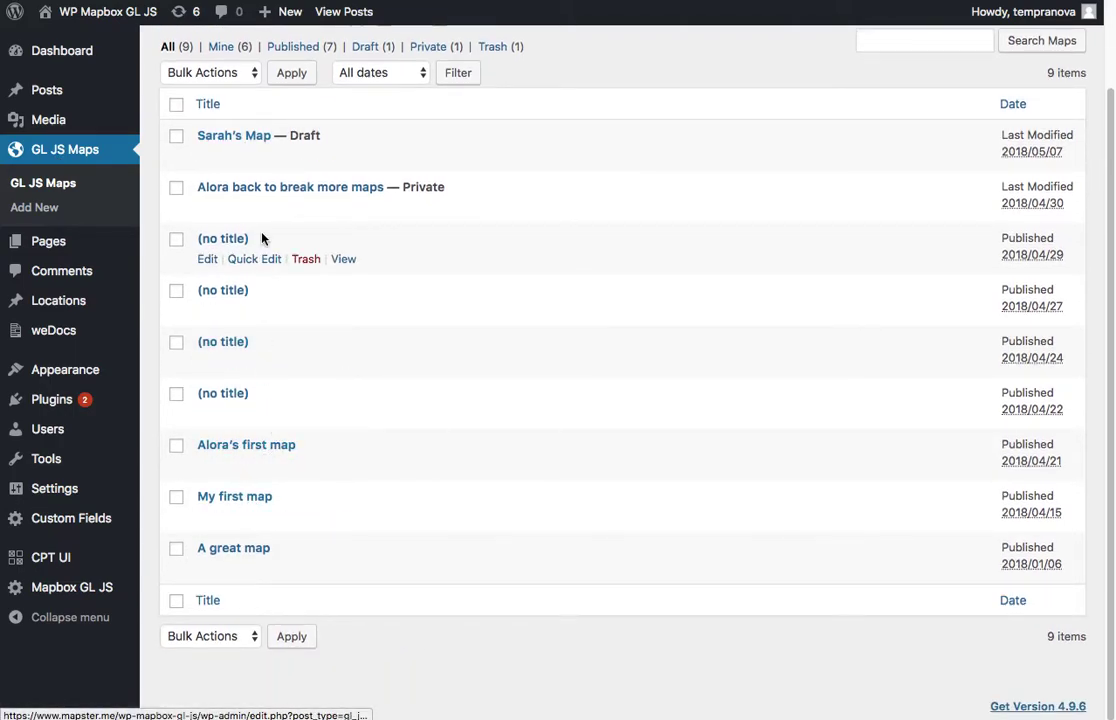
{"action": "scroll", "coordinate": [236, 240], "scroll_direction": "up", "scroll_amount": 3}
{"action": "left_click", "coordinate": [303, 113]}
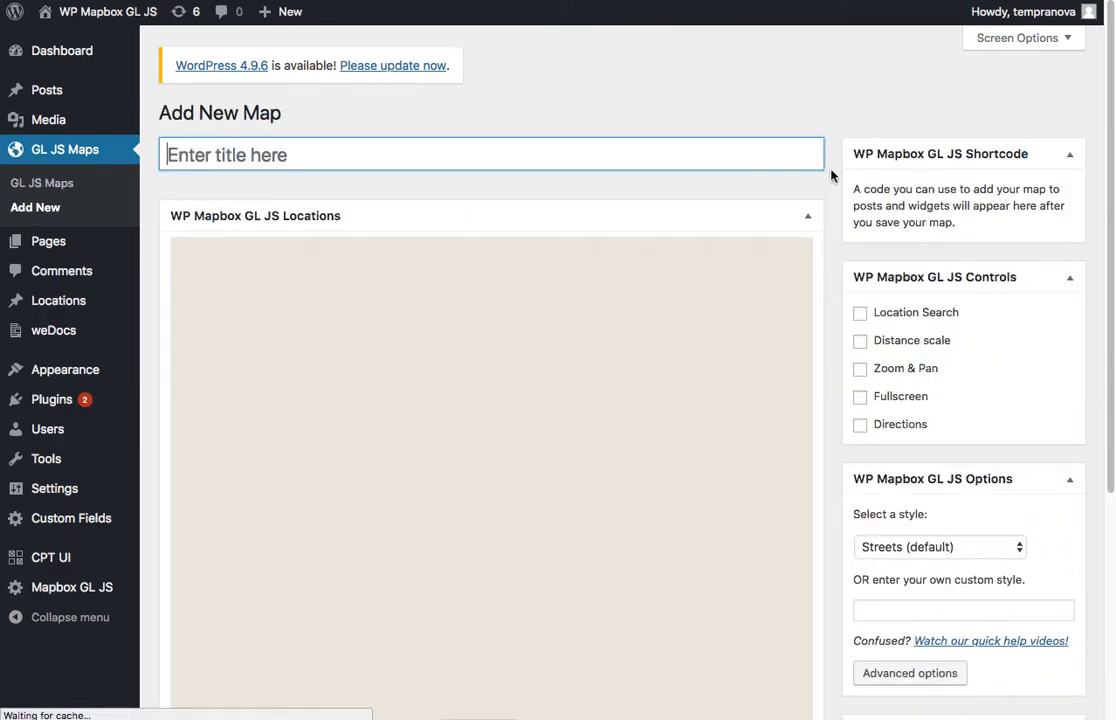
{"action": "scroll", "coordinate": [732, 169], "scroll_direction": "down", "scroll_amount": 2}
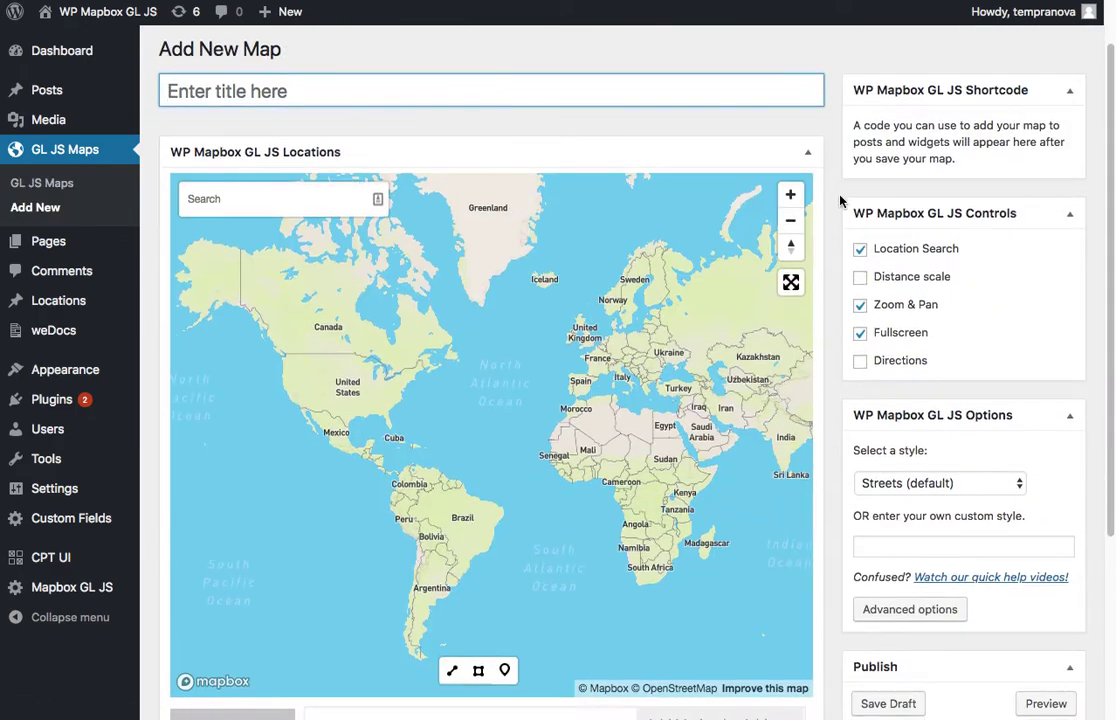
{"action": "scroll", "coordinate": [560, 120], "scroll_direction": "up", "scroll_amount": 2}
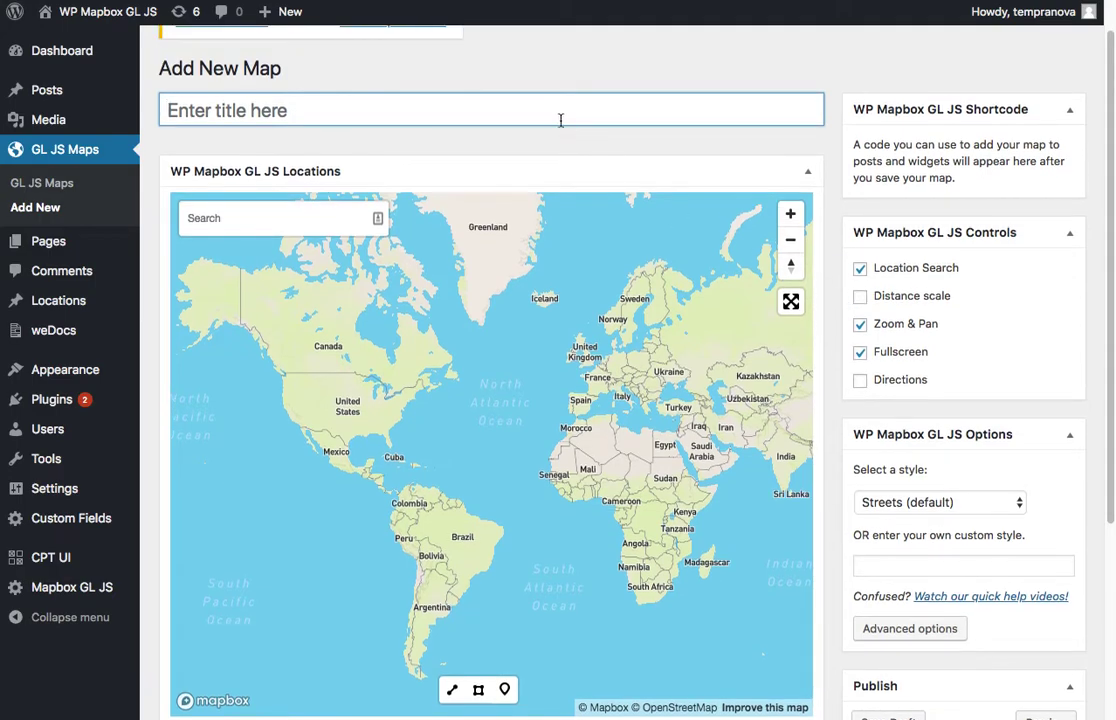
{"action": "type", "text": "My Fi"}
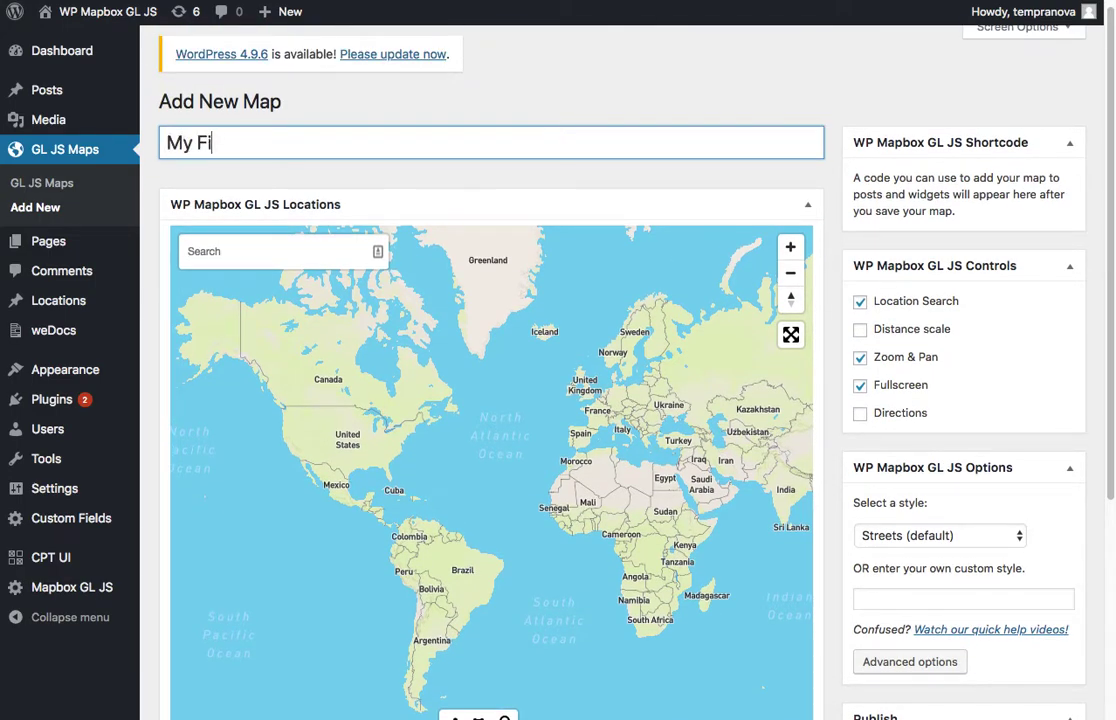
{"action": "type", "text": "rst Map"}
{"action": "left_click", "coordinate": [834, 182]}
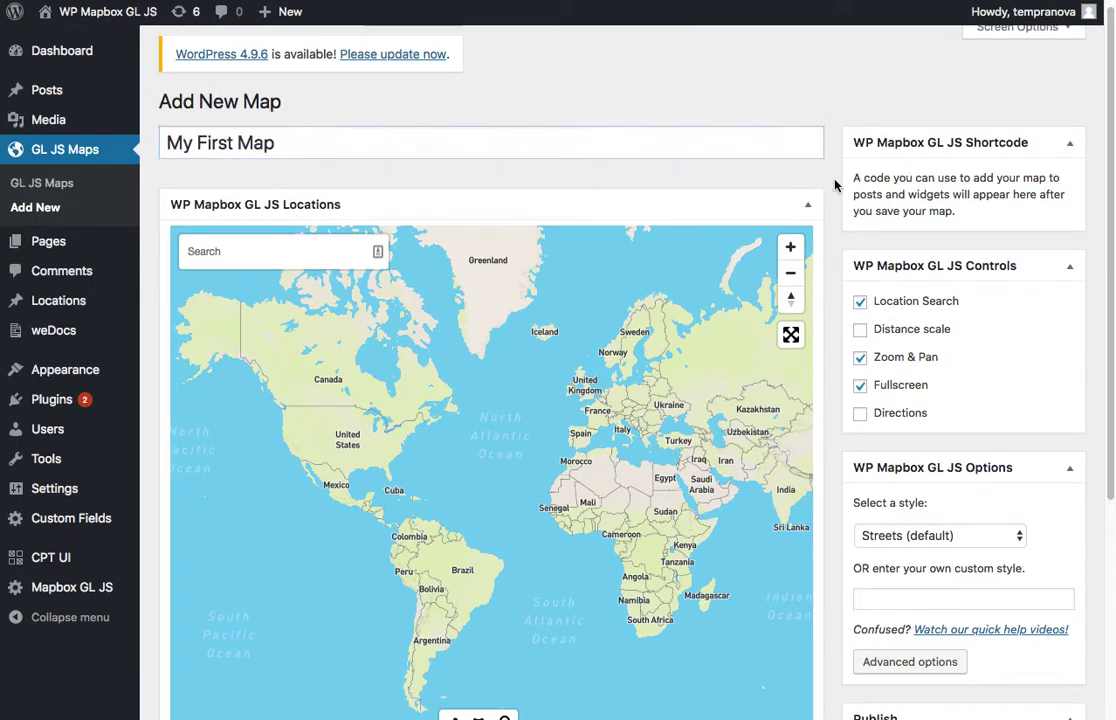
Step: Highlight the shortcode explanation text on the new map's editor page
{"action": "scroll", "coordinate": [832, 185], "scroll_direction": "down", "scroll_amount": 1}
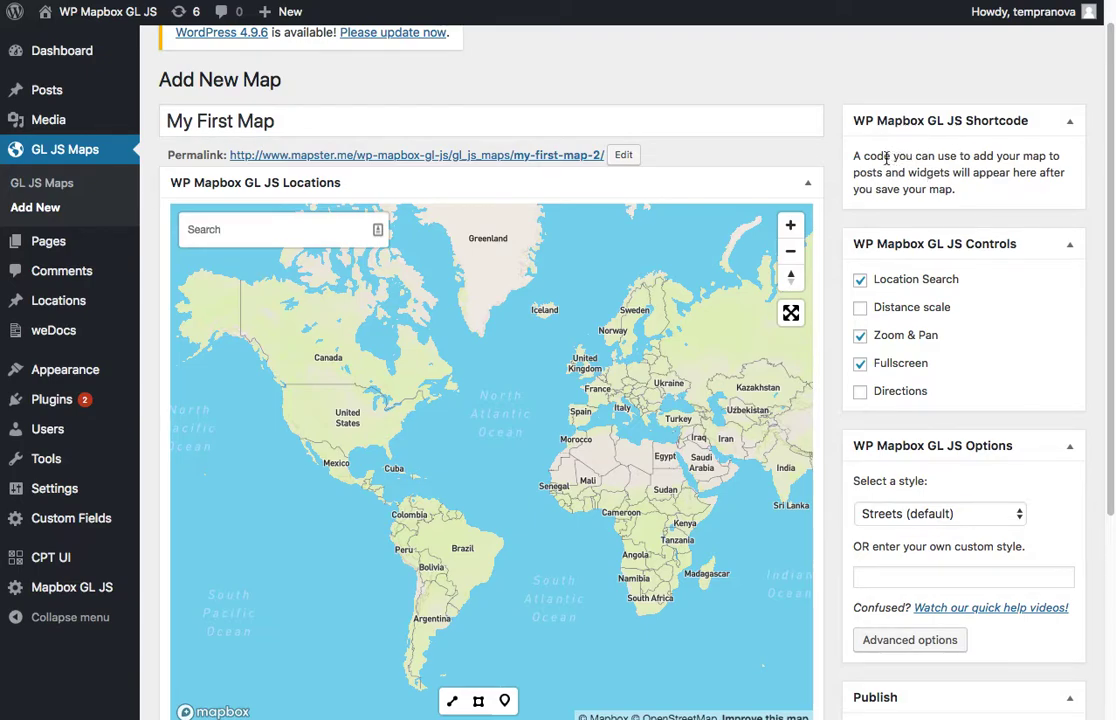
{"action": "left_click_drag", "start_coordinate": [856, 156], "coordinate": [948, 172]}
{"action": "left_click", "coordinate": [934, 186]}
{"action": "scroll", "coordinate": [830, 194], "scroll_direction": "down", "scroll_amount": 3}
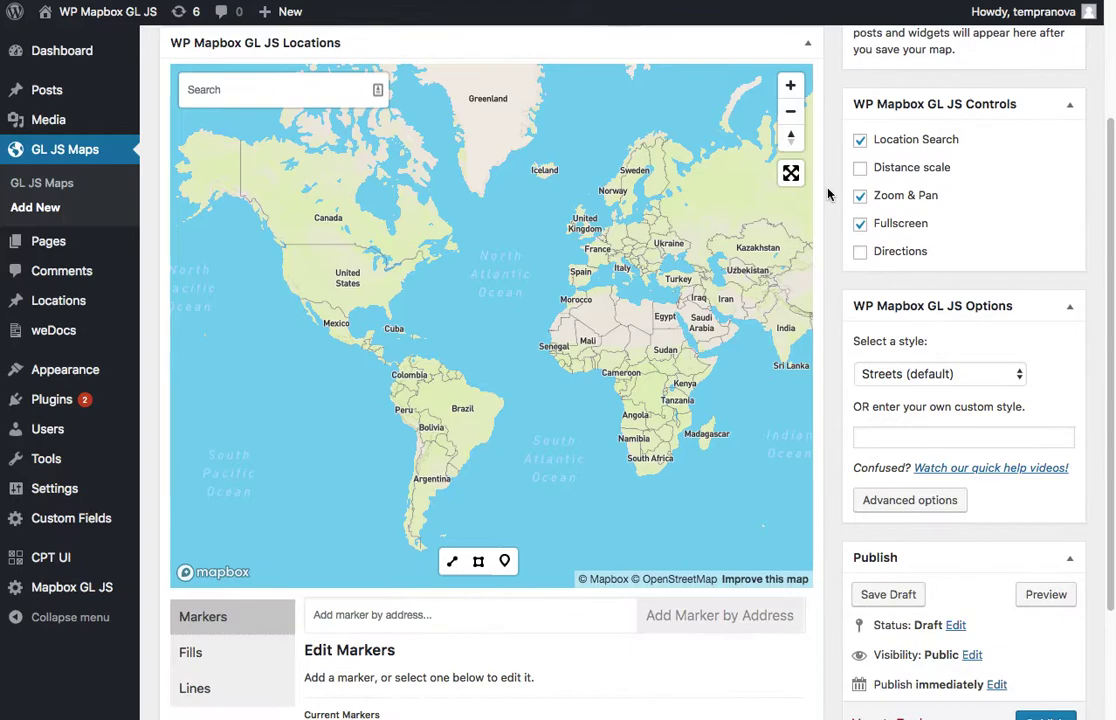
{"action": "scroll", "coordinate": [828, 194], "scroll_direction": "up", "scroll_amount": 1}
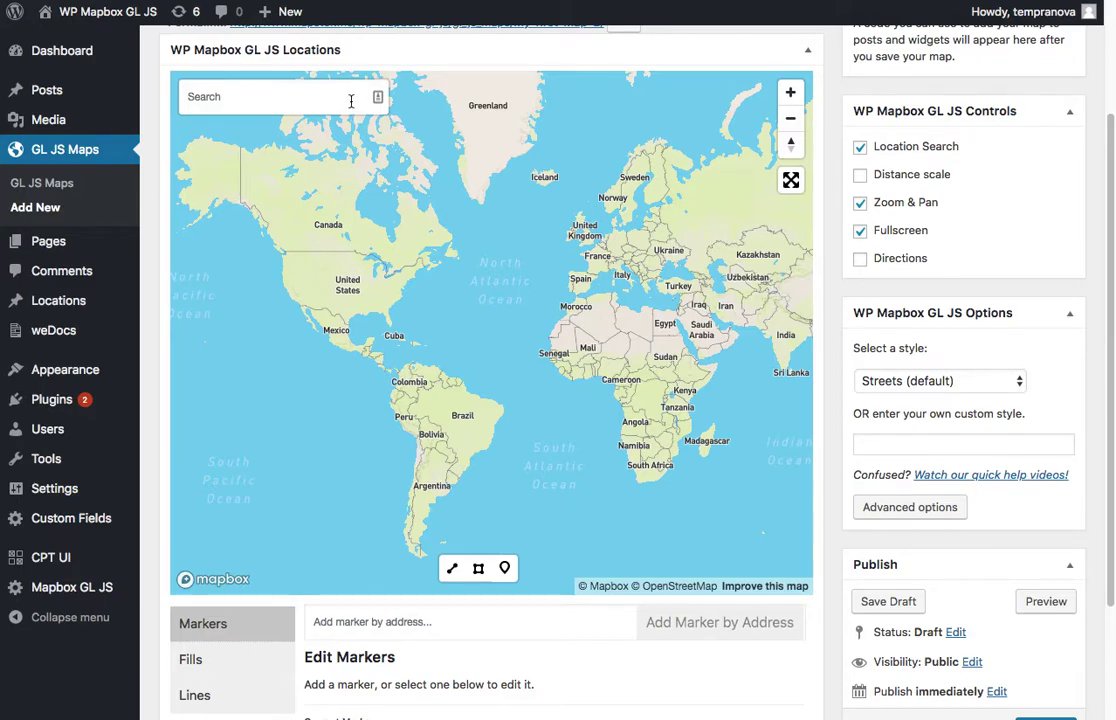
Step: Place two markers, one over Brazil and one in North Africa
{"action": "left_click", "coordinate": [505, 567]}
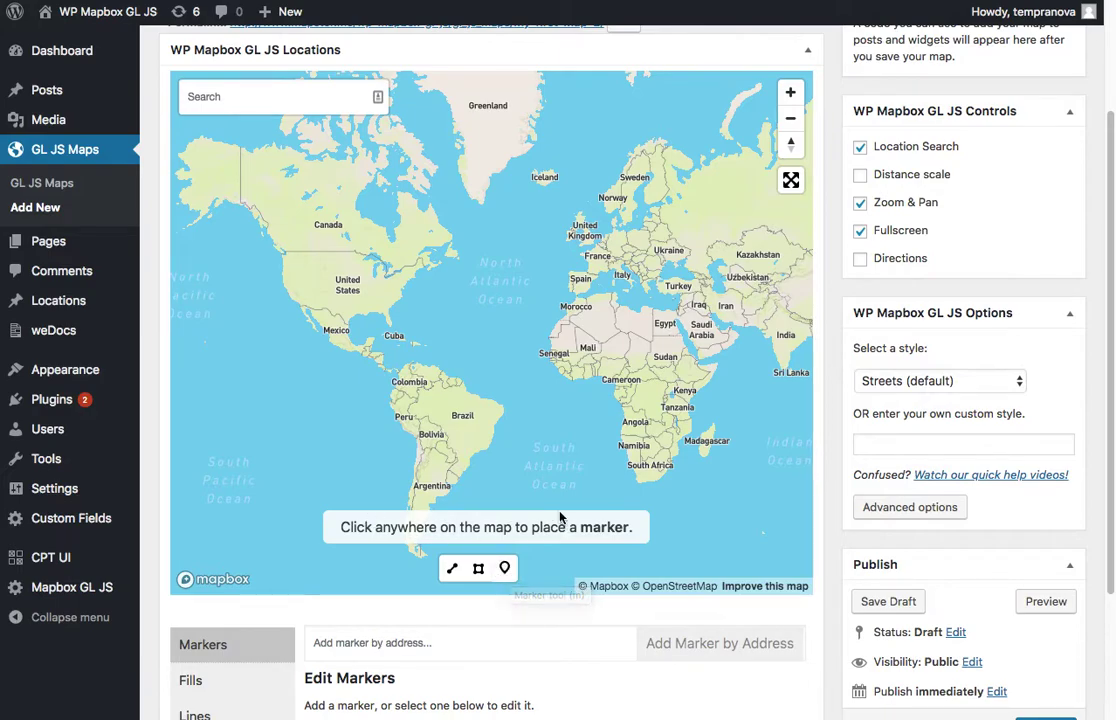
{"action": "left_click", "coordinate": [468, 440]}
{"action": "left_click", "coordinate": [505, 569]}
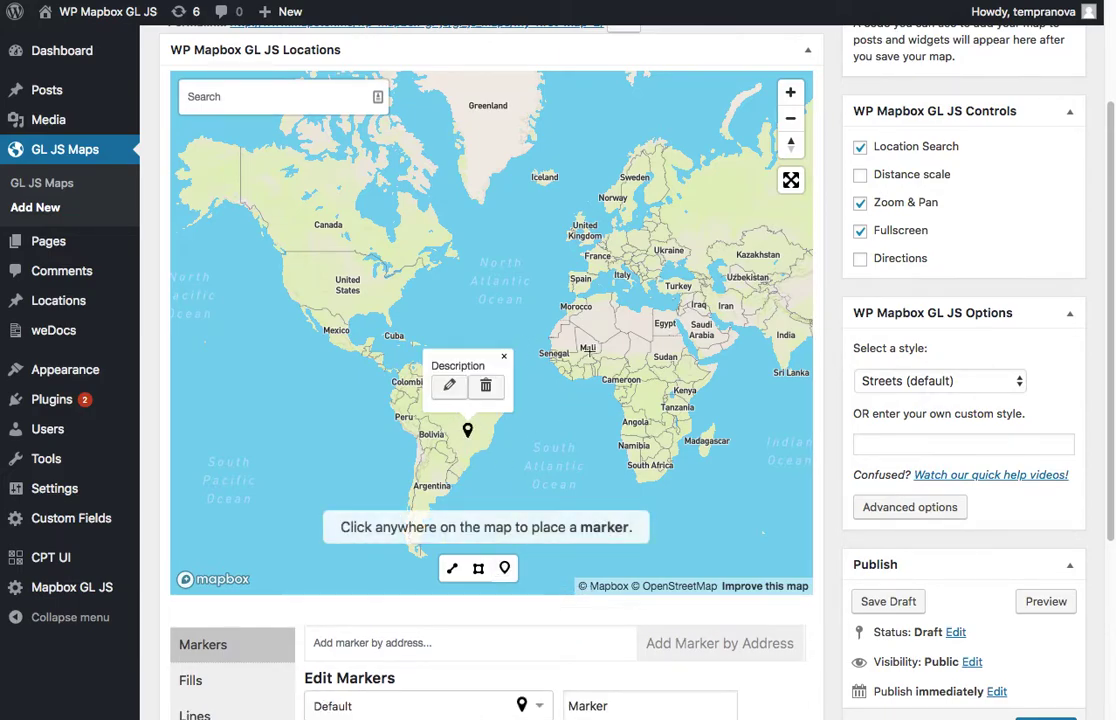
{"action": "left_click", "coordinate": [615, 325]}
Step: Open the Brazil marker's popup content in the visual editor
{"action": "left_click", "coordinate": [468, 431]}
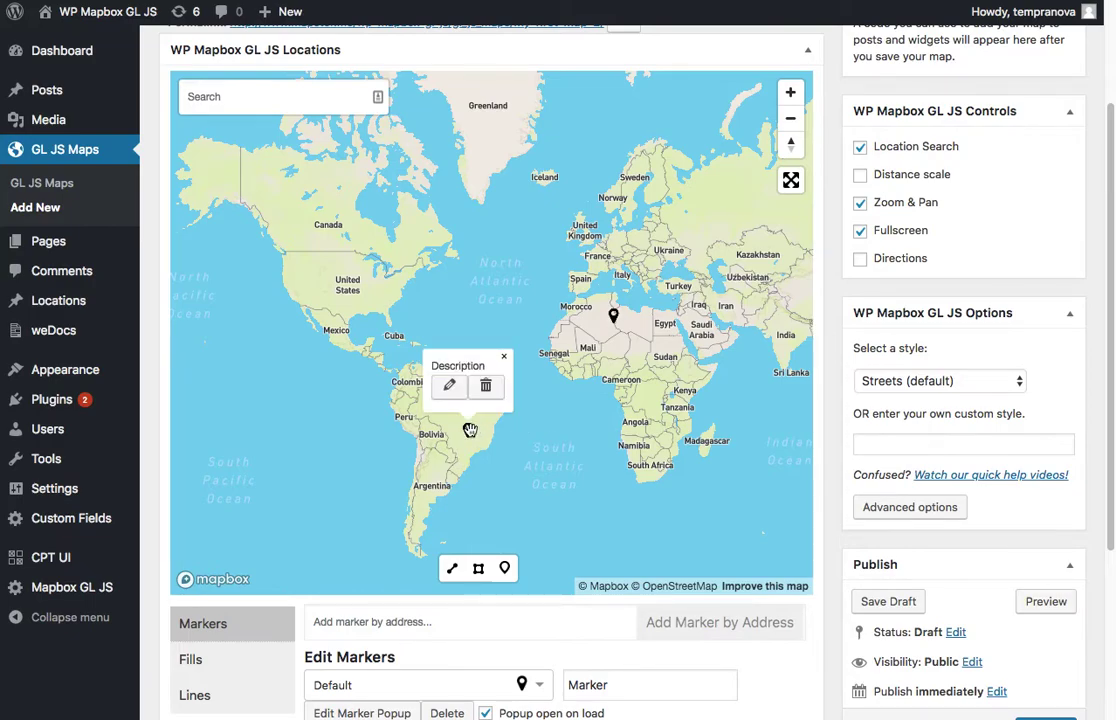
{"action": "left_click", "coordinate": [614, 318]}
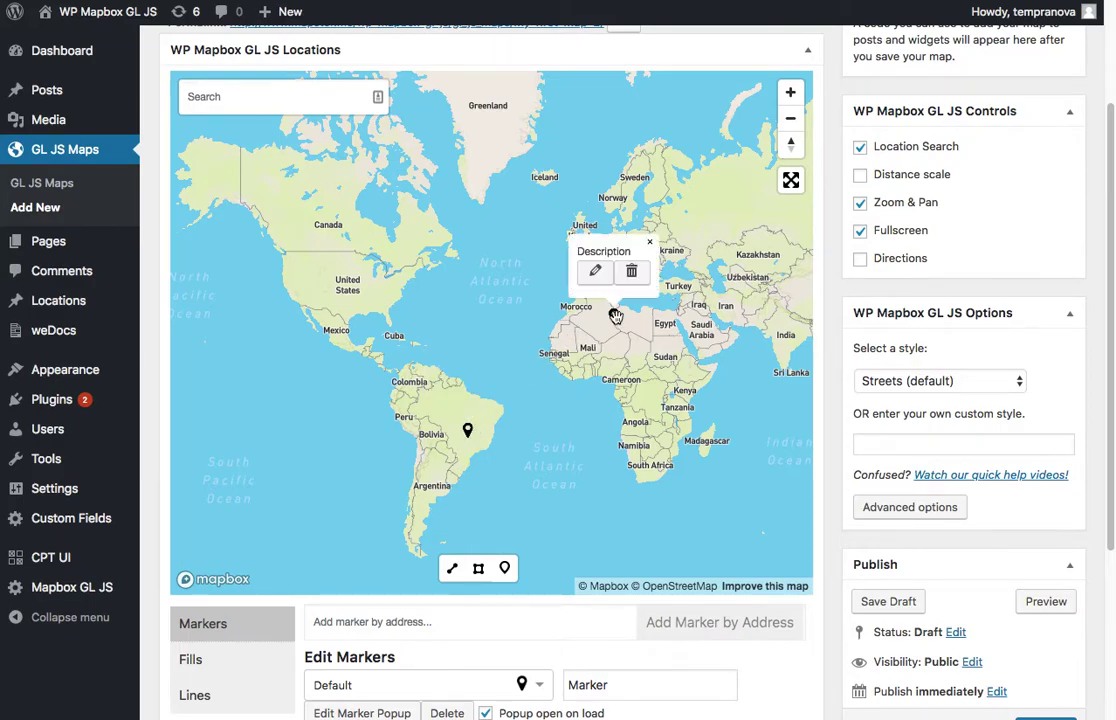
{"action": "left_click", "coordinate": [468, 431]}
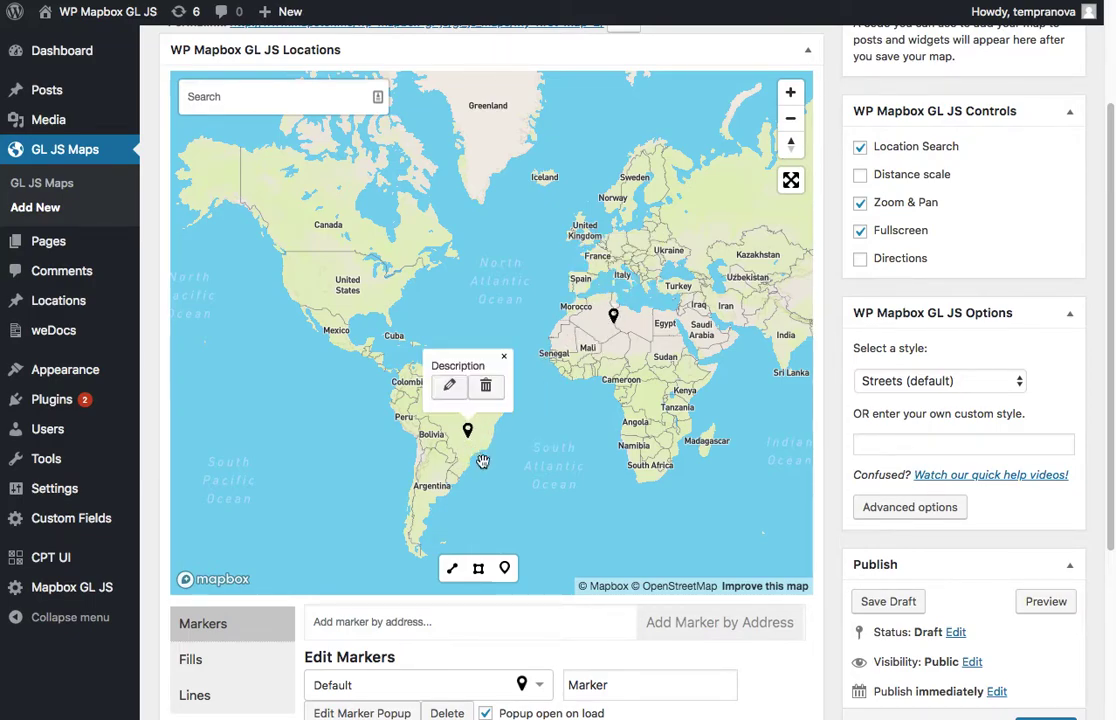
{"action": "left_click", "coordinate": [447, 386]}
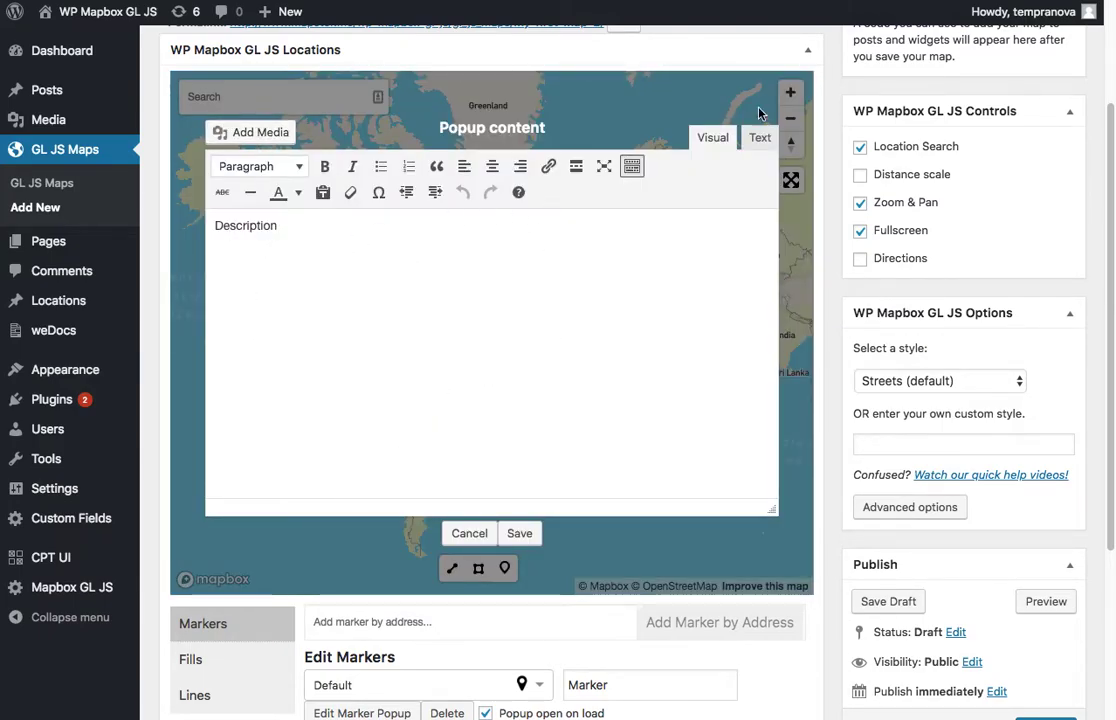
{"action": "left_click", "coordinate": [760, 140]}
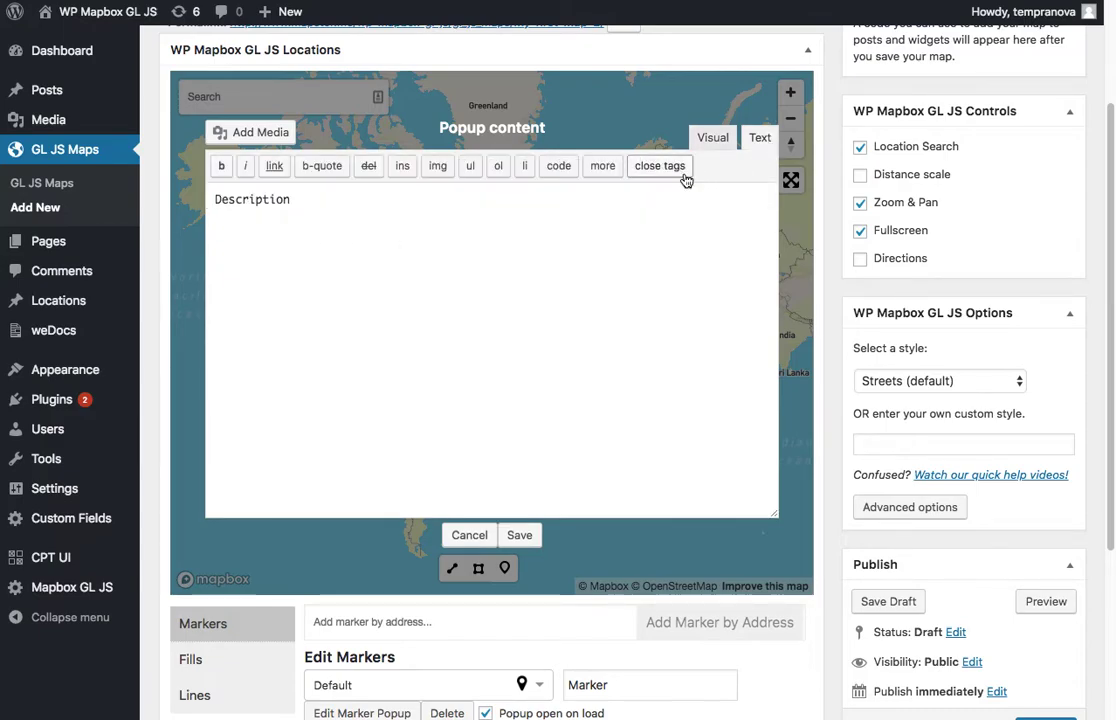
{"action": "left_click", "coordinate": [708, 142]}
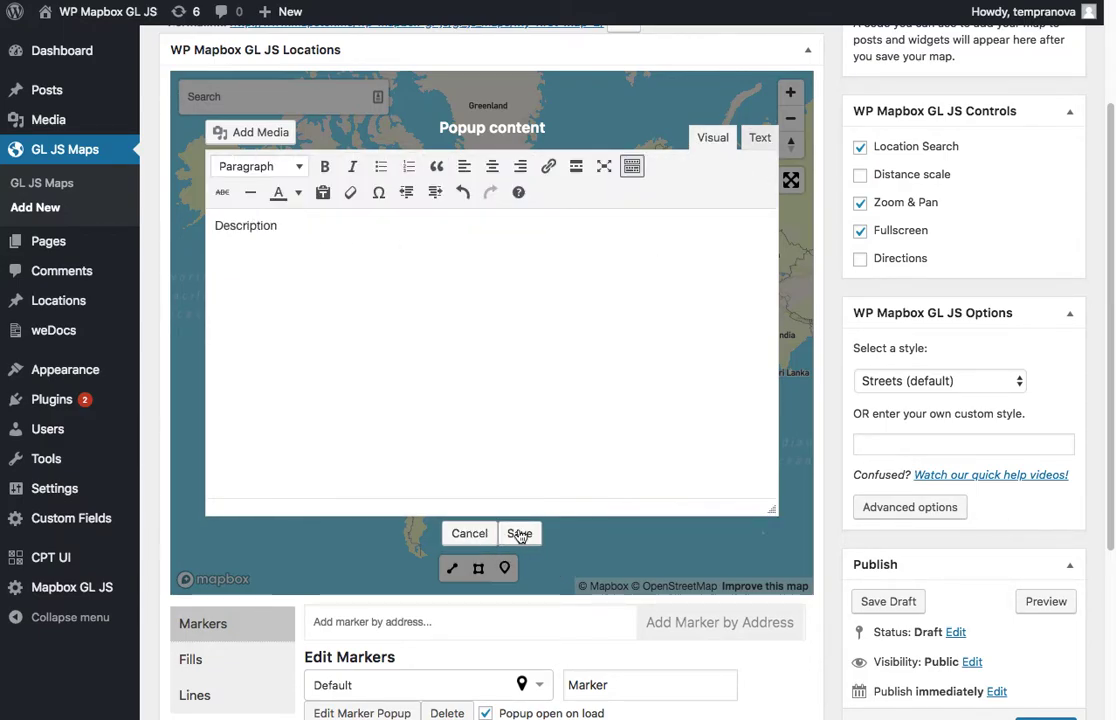
Step: Replace 'Description' with bold 'My first popup!' and save the popup
{"action": "left_click", "coordinate": [416, 306]}
{"action": "key", "text": "ctrl+a"}
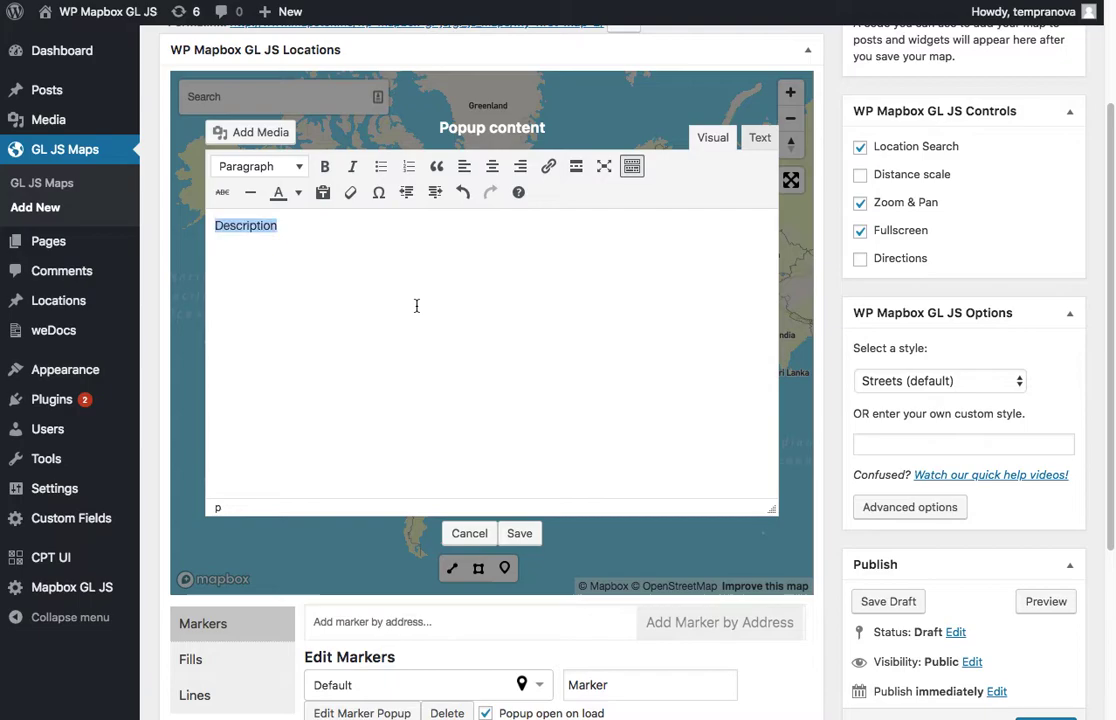
{"action": "key", "text": "BackSpace"}
{"action": "type", "text": "My firs"}
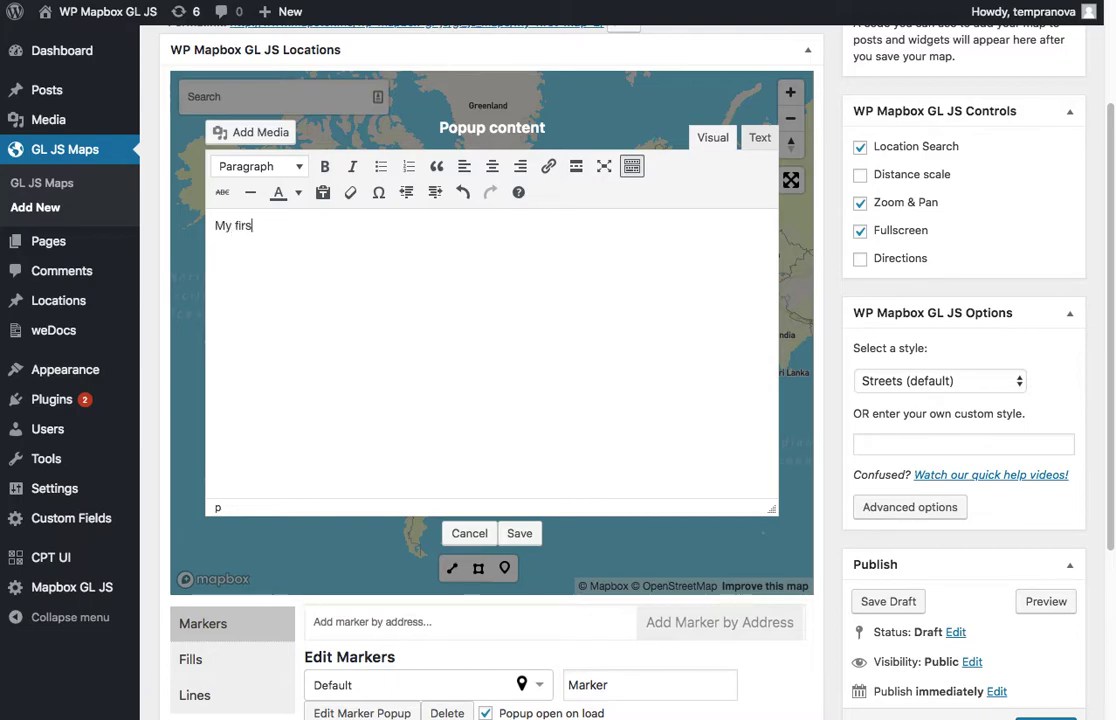
{"action": "type", "text": "t popup!"}
{"action": "key", "text": "super+a"}
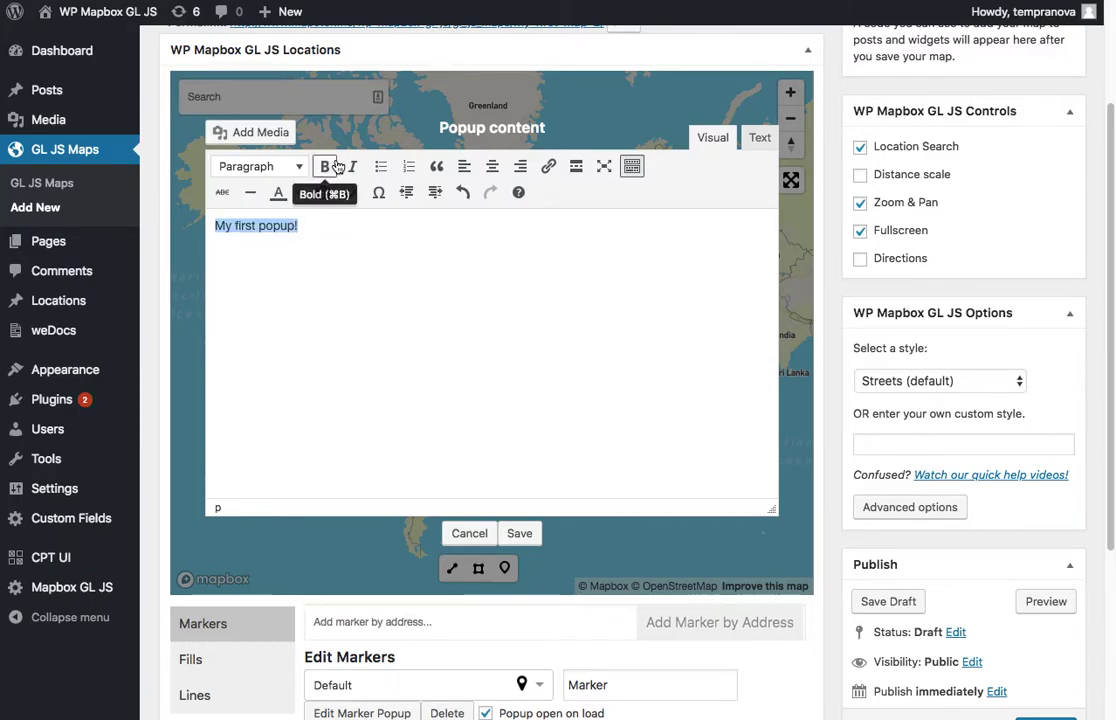
{"action": "left_click", "coordinate": [324, 166]}
{"action": "left_click", "coordinate": [519, 533]}
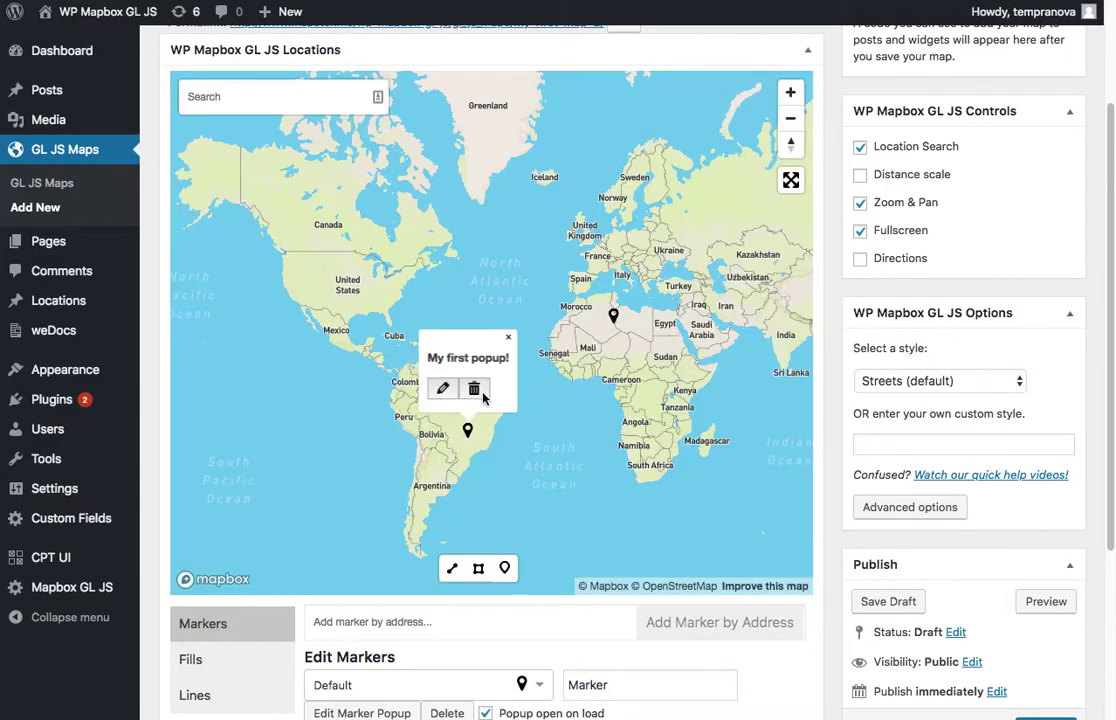
Step: Close the Brazil popup, then view and close the North Africa marker's popup
{"action": "left_click", "coordinate": [444, 300]}
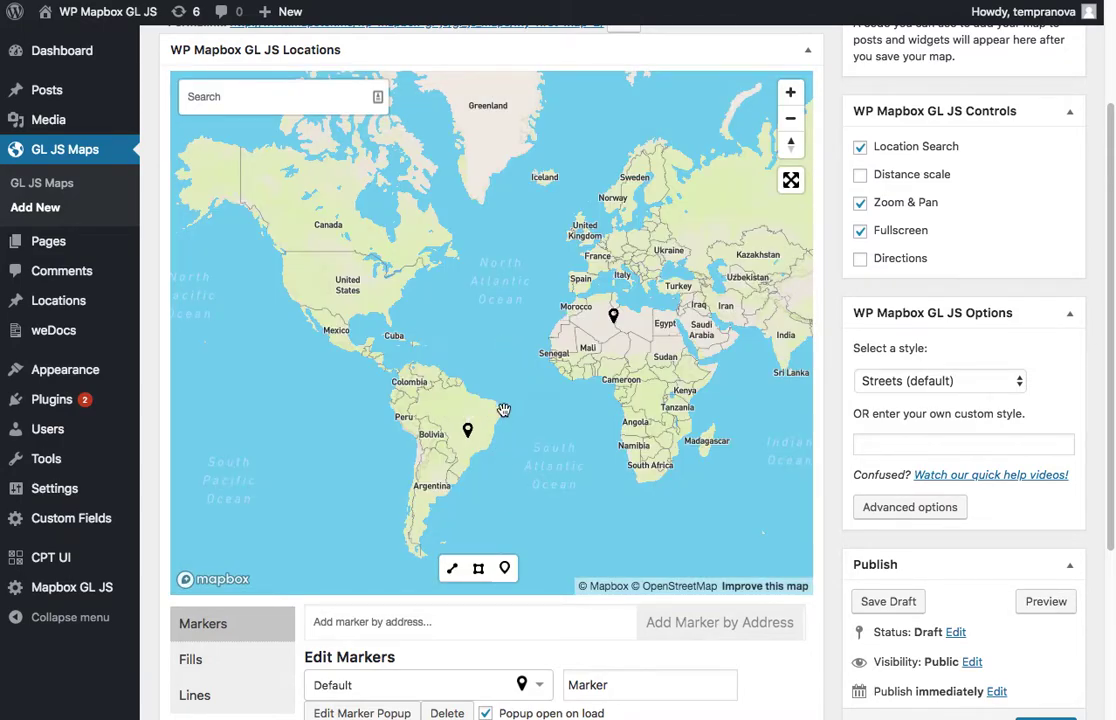
{"action": "left_click", "coordinate": [615, 311]}
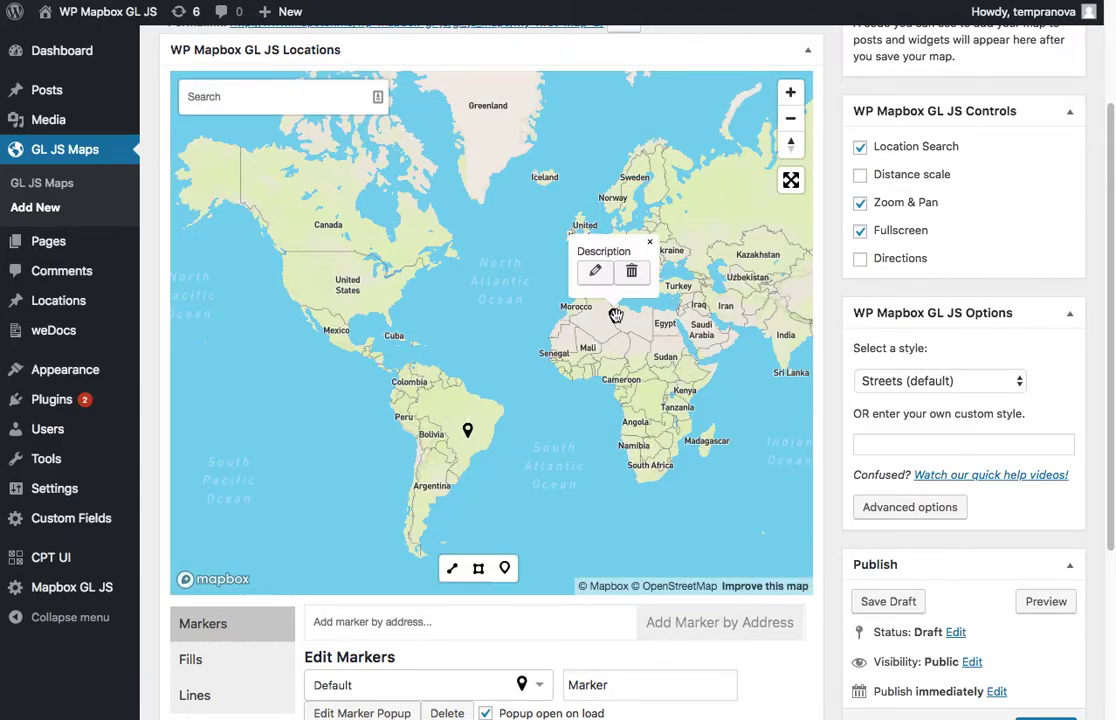
{"action": "left_click", "coordinate": [650, 244]}
Step: Draw a six-corner polygon fill over the Caribbean and Colombia
{"action": "scroll", "coordinate": [483, 545], "scroll_direction": "down", "scroll_amount": 1}
{"action": "left_click", "coordinate": [478, 568]}
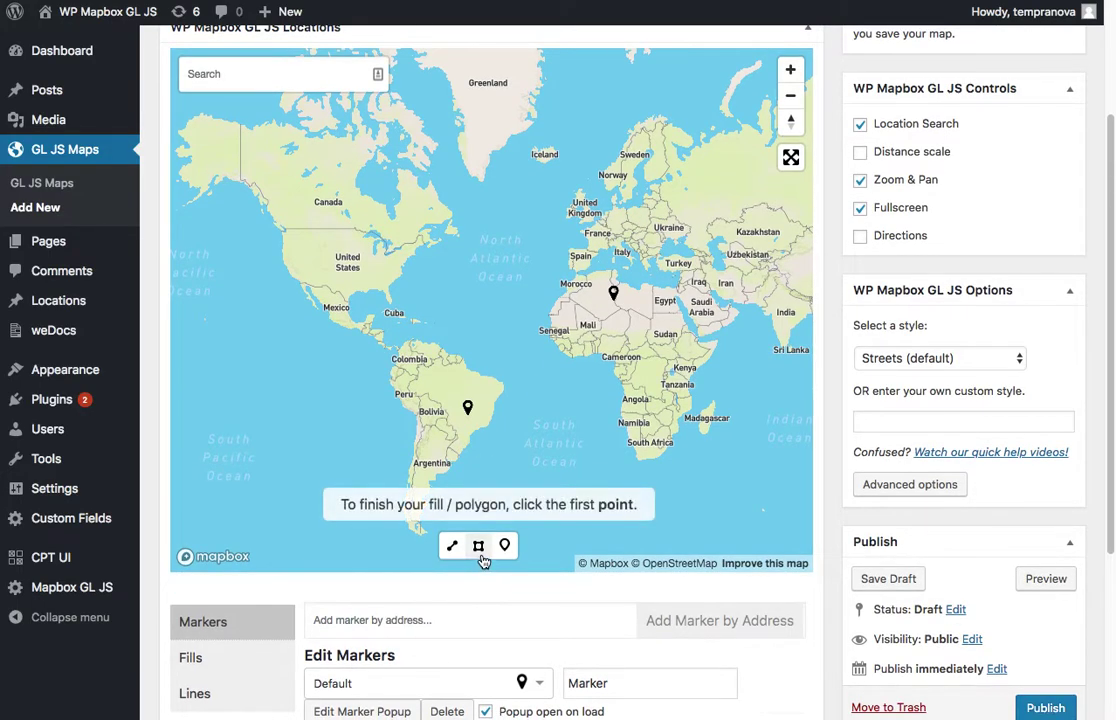
{"action": "left_click", "coordinate": [420, 291]}
{"action": "left_click", "coordinate": [378, 360]}
{"action": "left_click", "coordinate": [391, 382]}
{"action": "left_click", "coordinate": [436, 369]}
{"action": "left_click", "coordinate": [484, 333]}
{"action": "left_click", "coordinate": [454, 305]}
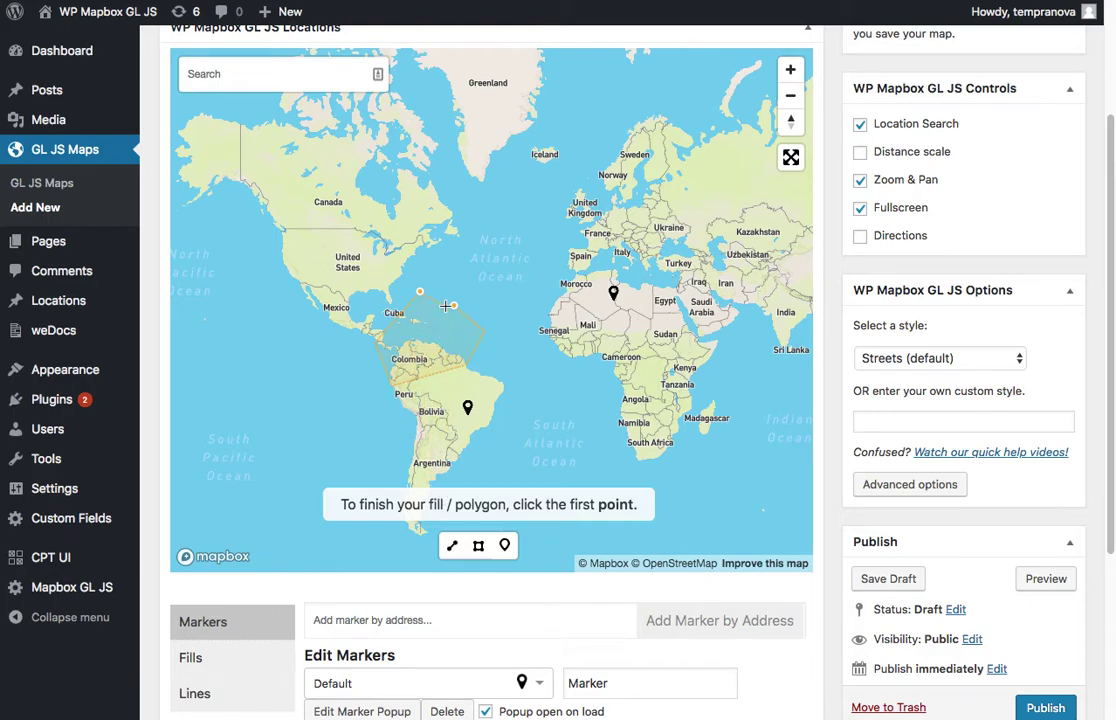
{"action": "left_click", "coordinate": [420, 291]}
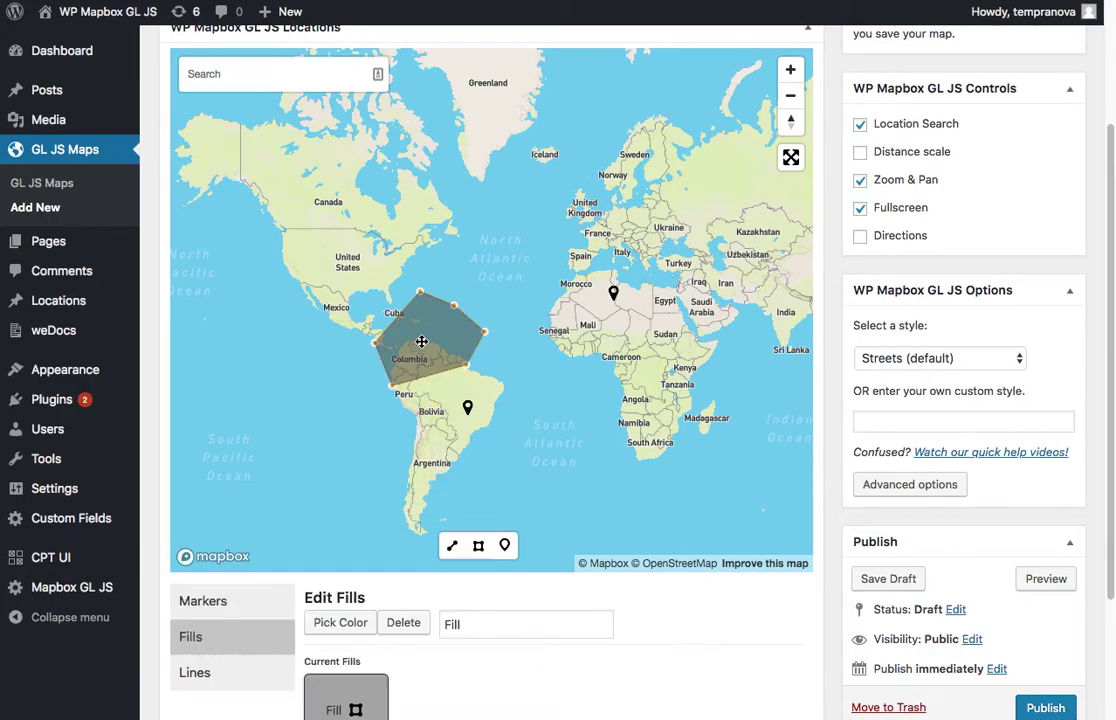
Step: Draw a line from Argentina into the South Atlantic
{"action": "left_click", "coordinate": [452, 545]}
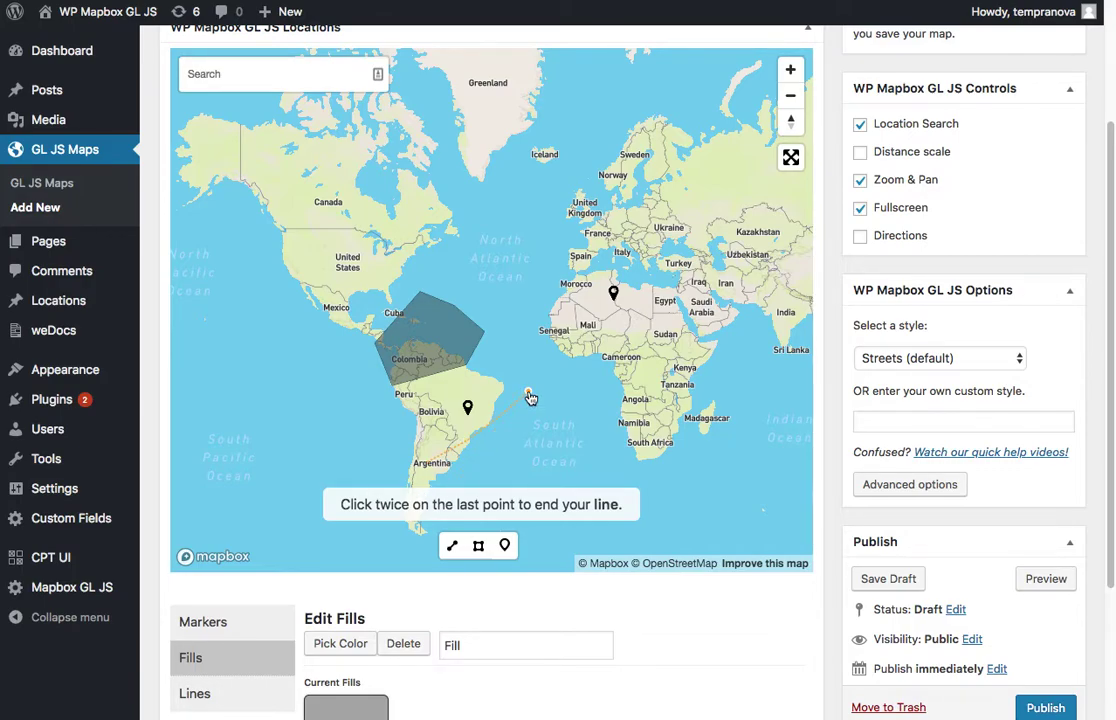
{"action": "double_click", "coordinate": [529, 392]}
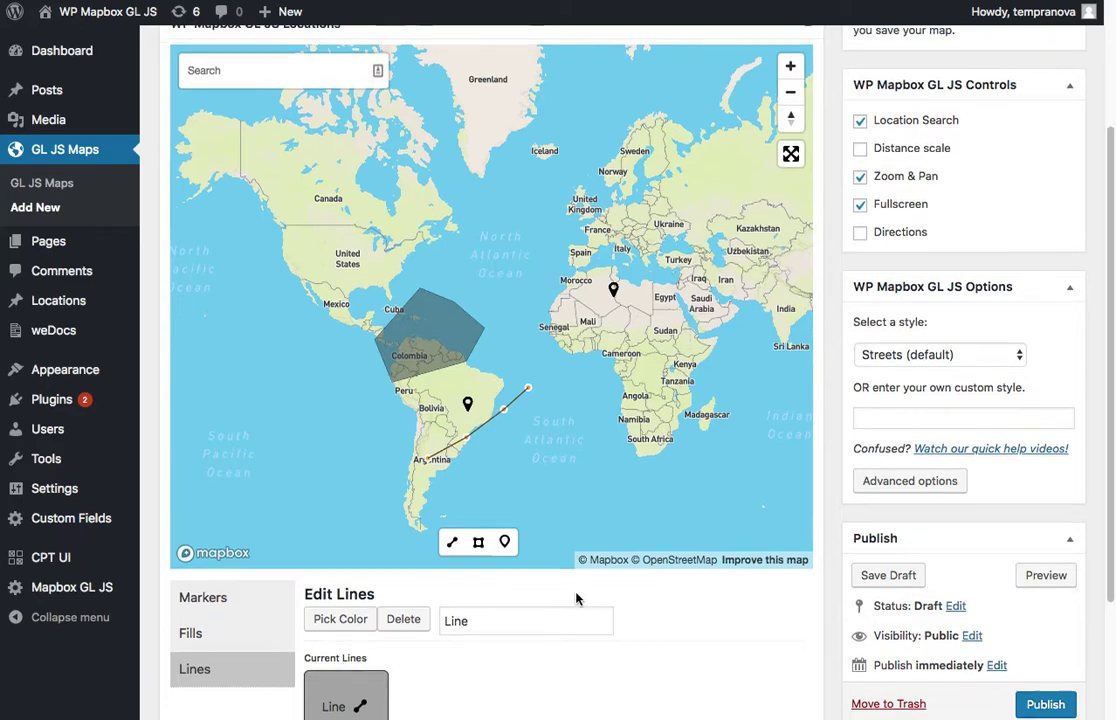
{"action": "scroll", "coordinate": [449, 453], "scroll_direction": "down", "scroll_amount": 3}
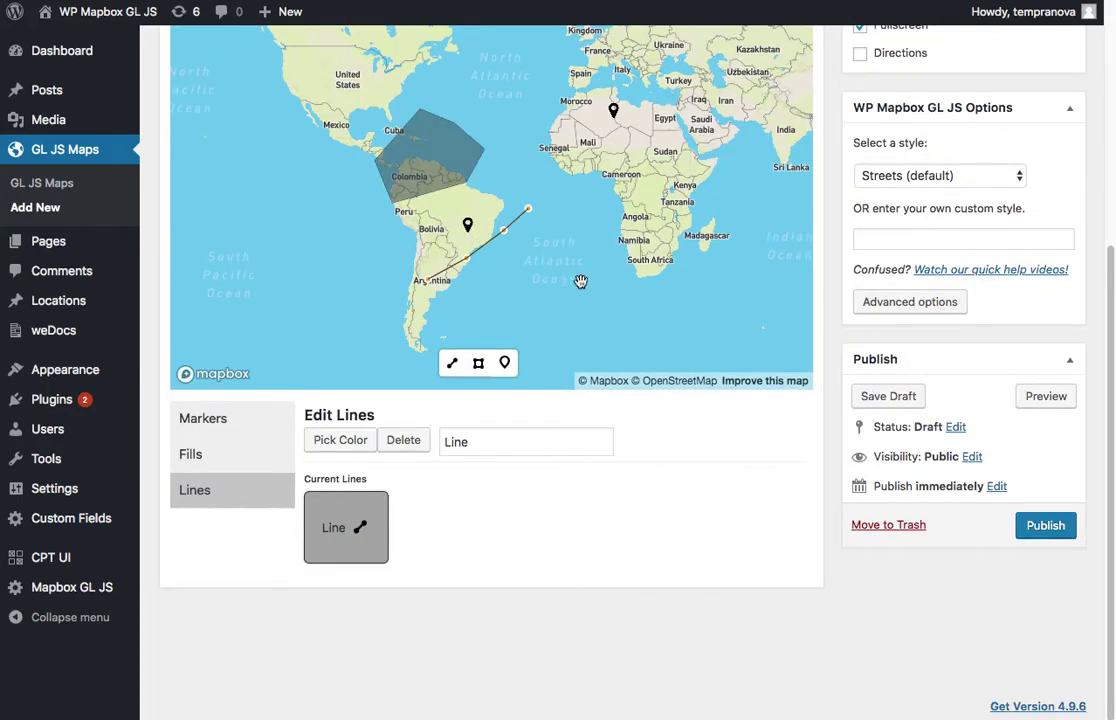
{"action": "scroll", "coordinate": [830, 503], "scroll_direction": "up", "scroll_amount": 3}
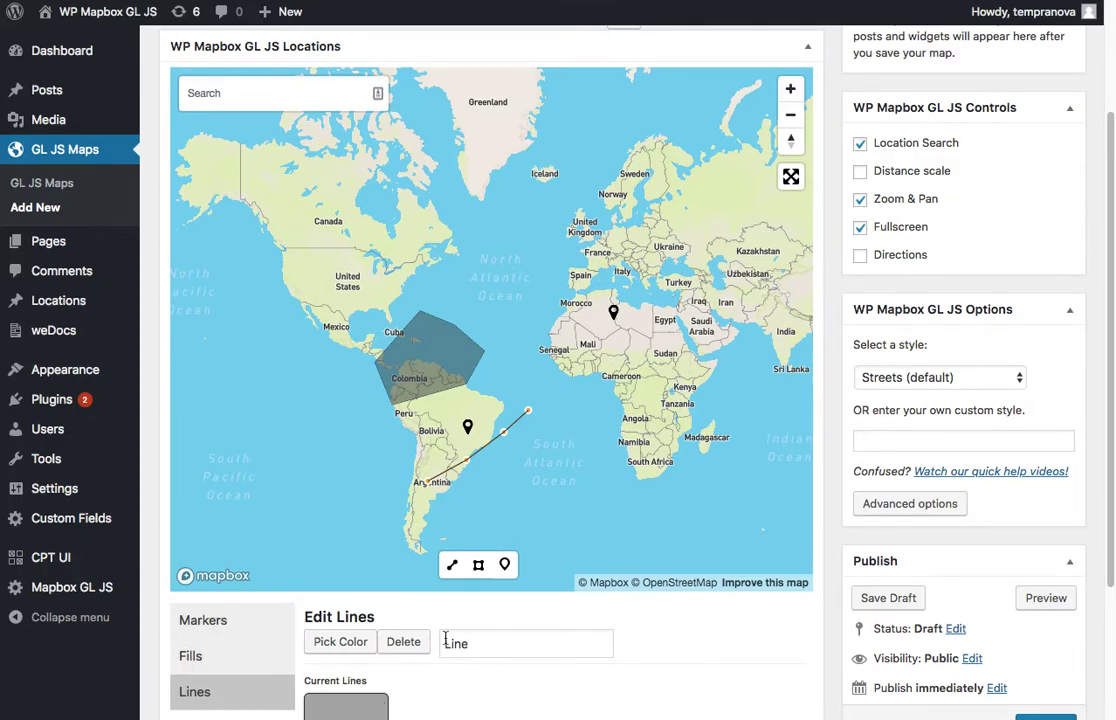
{"action": "scroll", "coordinate": [380, 560], "scroll_direction": "down", "scroll_amount": 3}
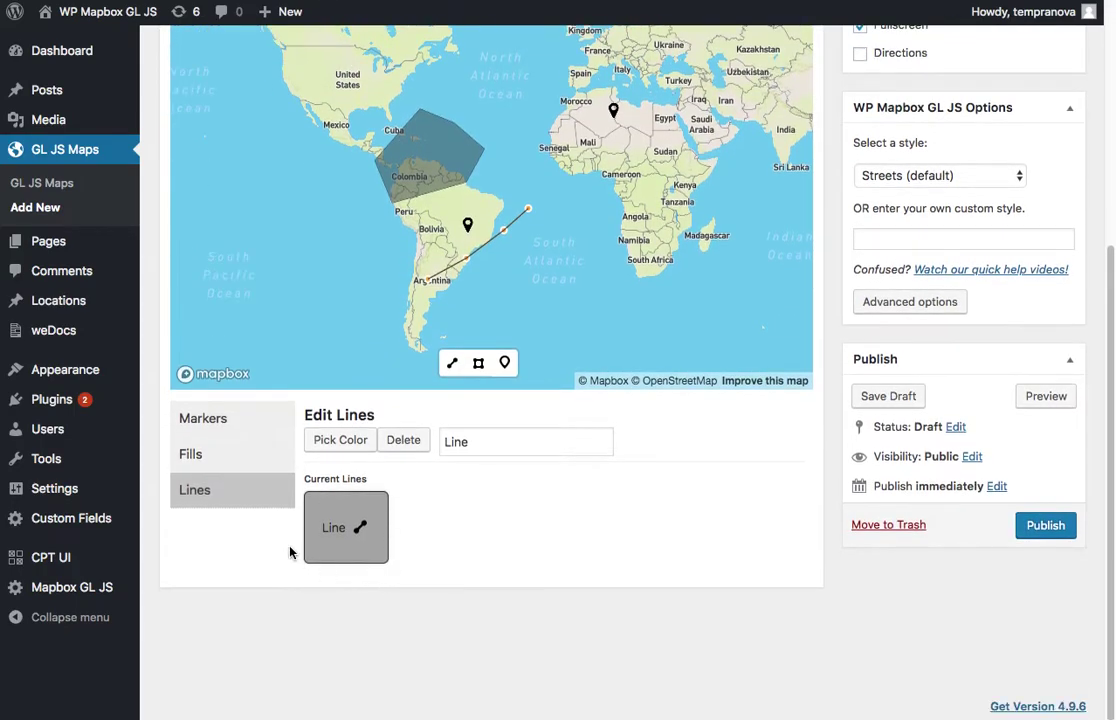
Step: Browse the Markers, Fills and Lines lists, then select the Brazil marker
{"action": "left_click", "coordinate": [196, 418]}
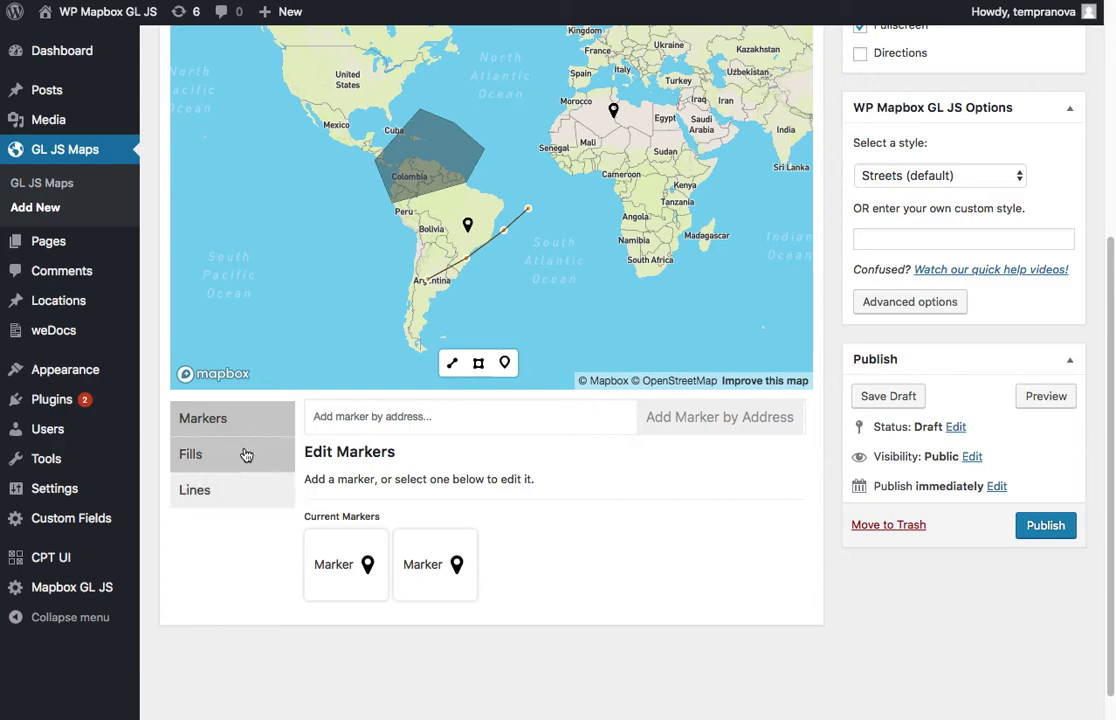
{"action": "left_click", "coordinate": [246, 455]}
{"action": "left_click", "coordinate": [254, 494]}
{"action": "scroll", "coordinate": [258, 505], "scroll_direction": "up", "scroll_amount": 1}
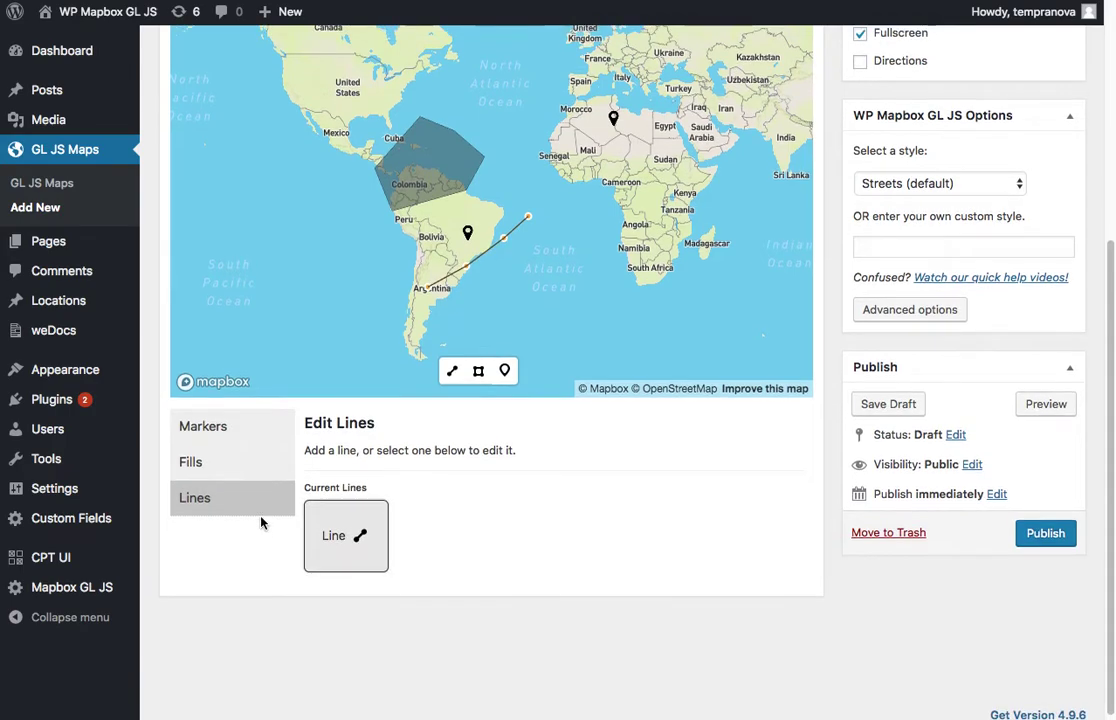
{"action": "left_click", "coordinate": [249, 479]}
{"action": "left_click", "coordinate": [361, 596]}
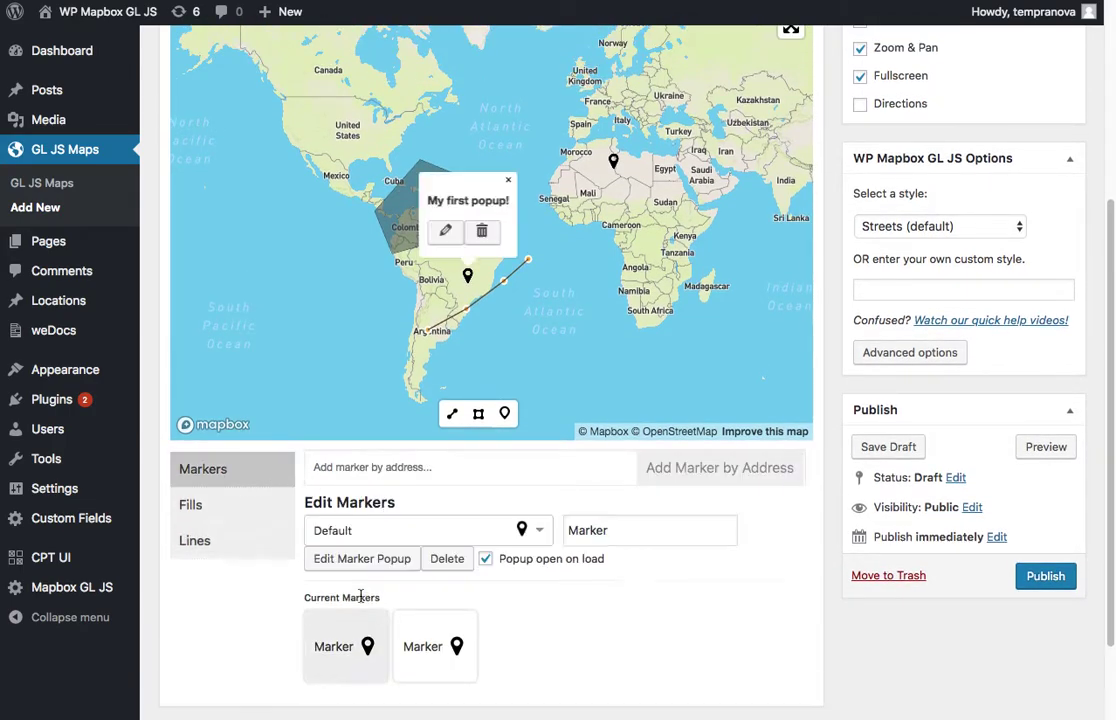
{"action": "left_click", "coordinate": [436, 633]}
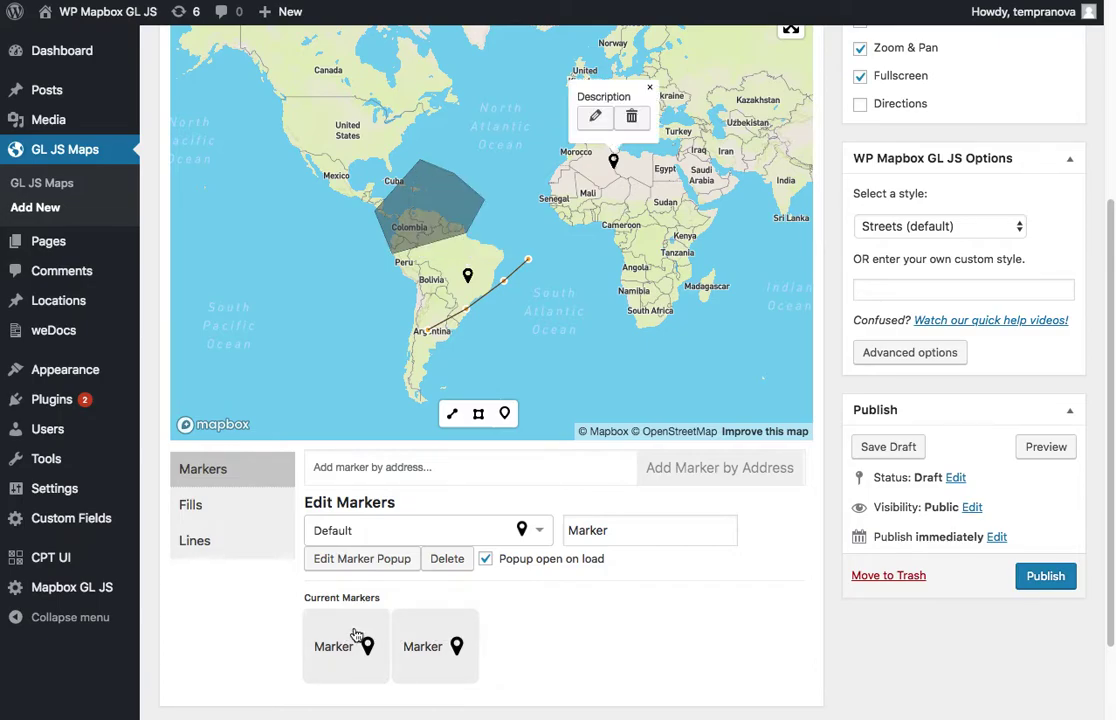
{"action": "left_click", "coordinate": [358, 640]}
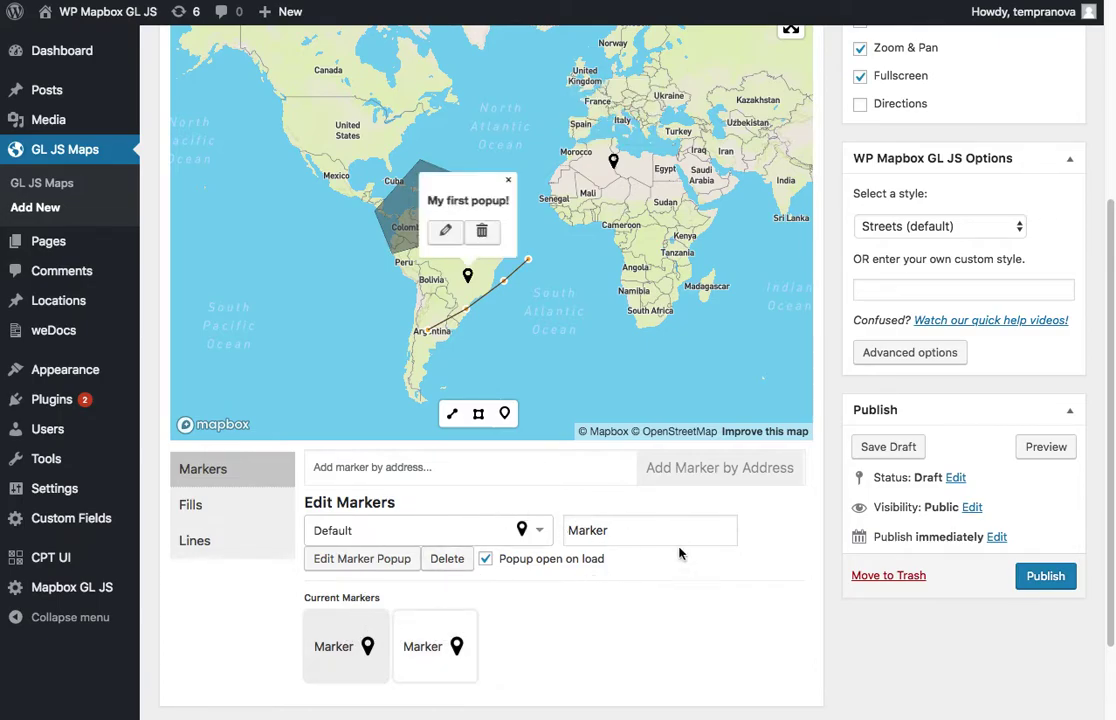
Step: Set the Brazil marker's icon to Red Hole after trying Green Hole and Black Pin
{"action": "left_click", "coordinate": [471, 530]}
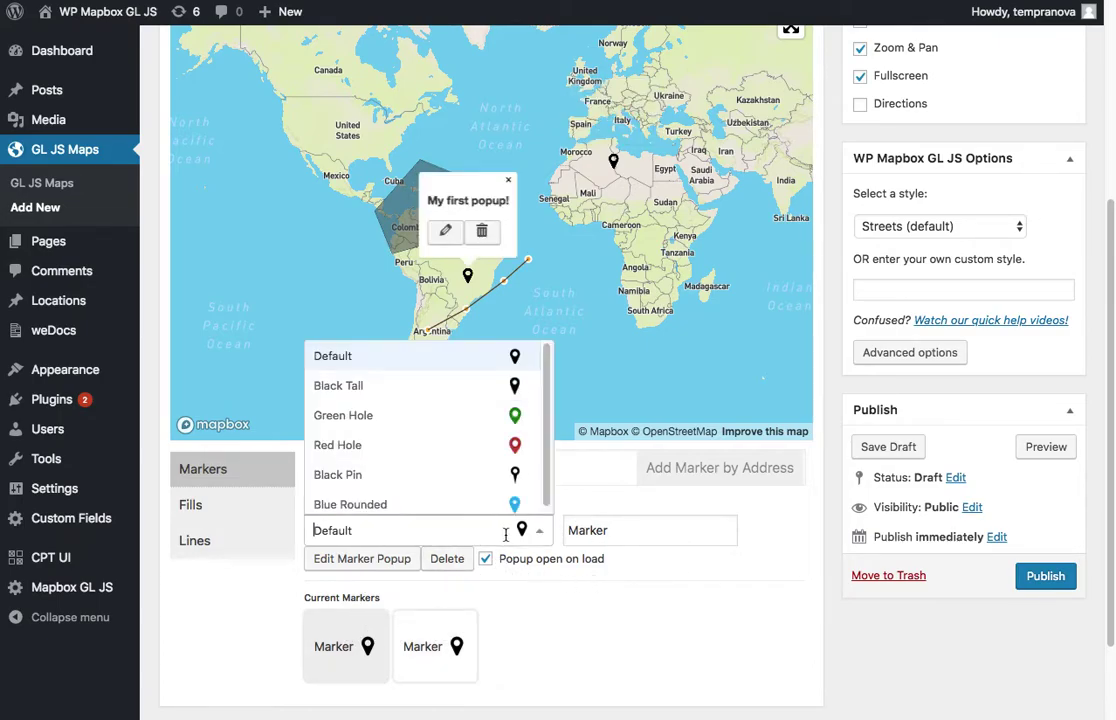
{"action": "left_click", "coordinate": [526, 414]}
{"action": "left_click", "coordinate": [491, 532]}
{"action": "left_click", "coordinate": [486, 476]}
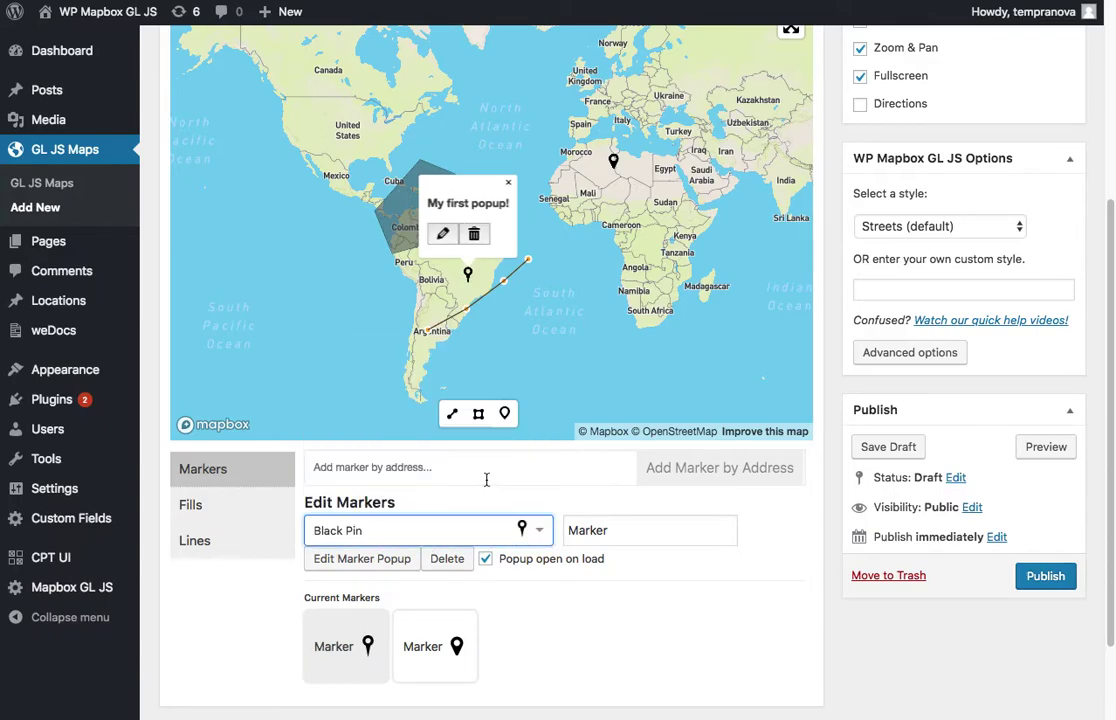
{"action": "left_click", "coordinate": [490, 532]}
{"action": "left_click", "coordinate": [484, 446]}
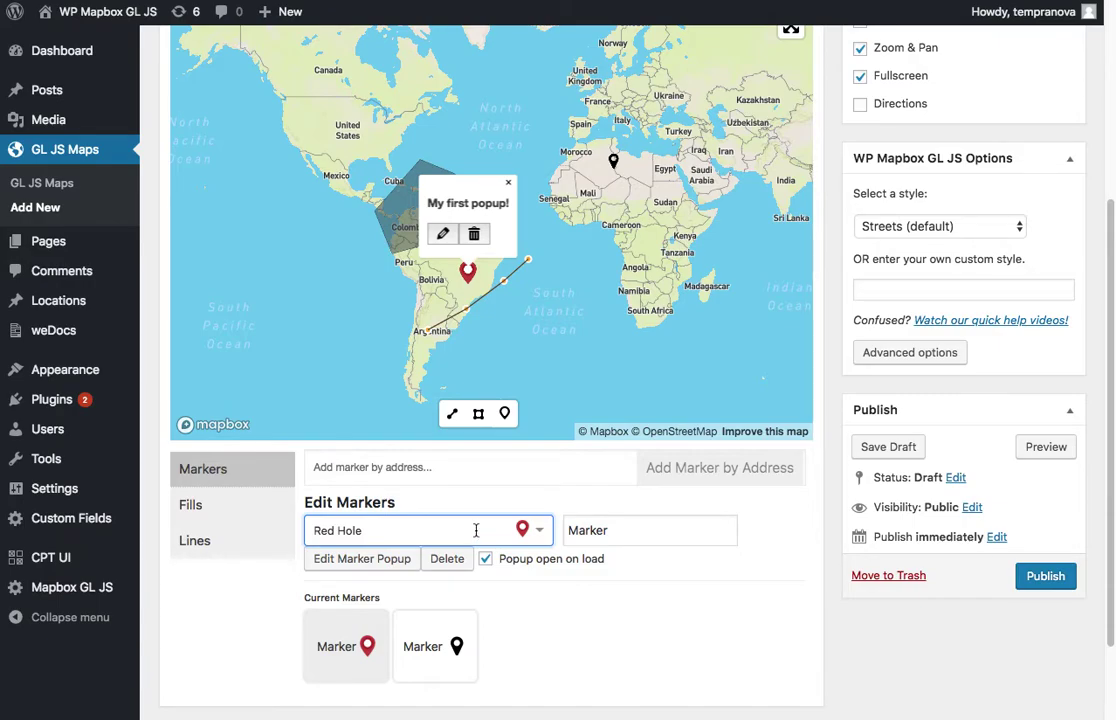
Step: Rename the Brazil marker to 'Cosmetic Name'
{"action": "left_click", "coordinate": [636, 527]}
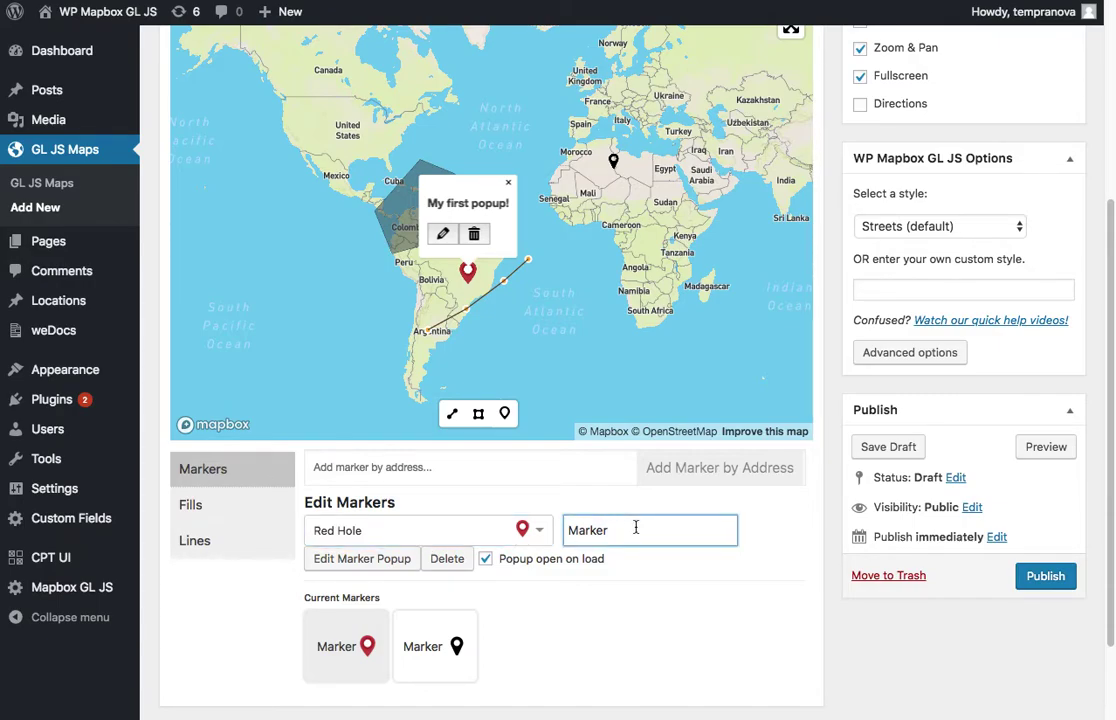
{"action": "double_click", "coordinate": [636, 527]}
{"action": "type", "text": "Costmet"}
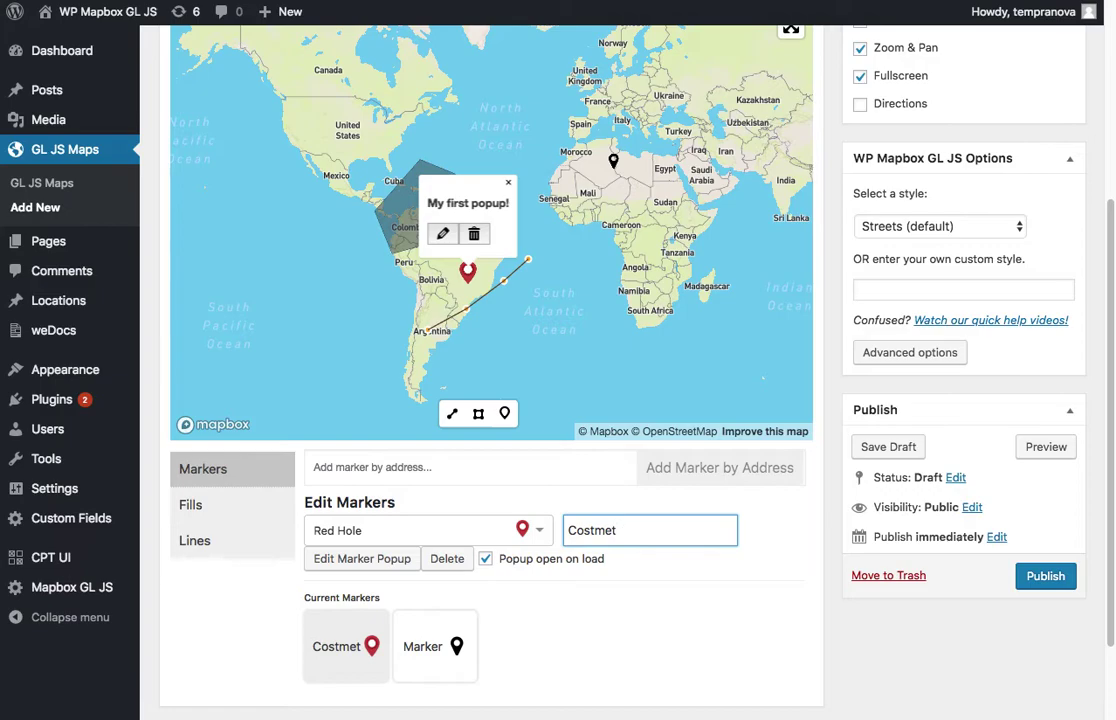
{"action": "key", "text": "BackSpace"}
{"action": "key", "text": "BackSpace"}
{"action": "key", "text": "BackSpace"}
{"action": "key", "text": "BackSpace"}
{"action": "type", "text": "metic "}
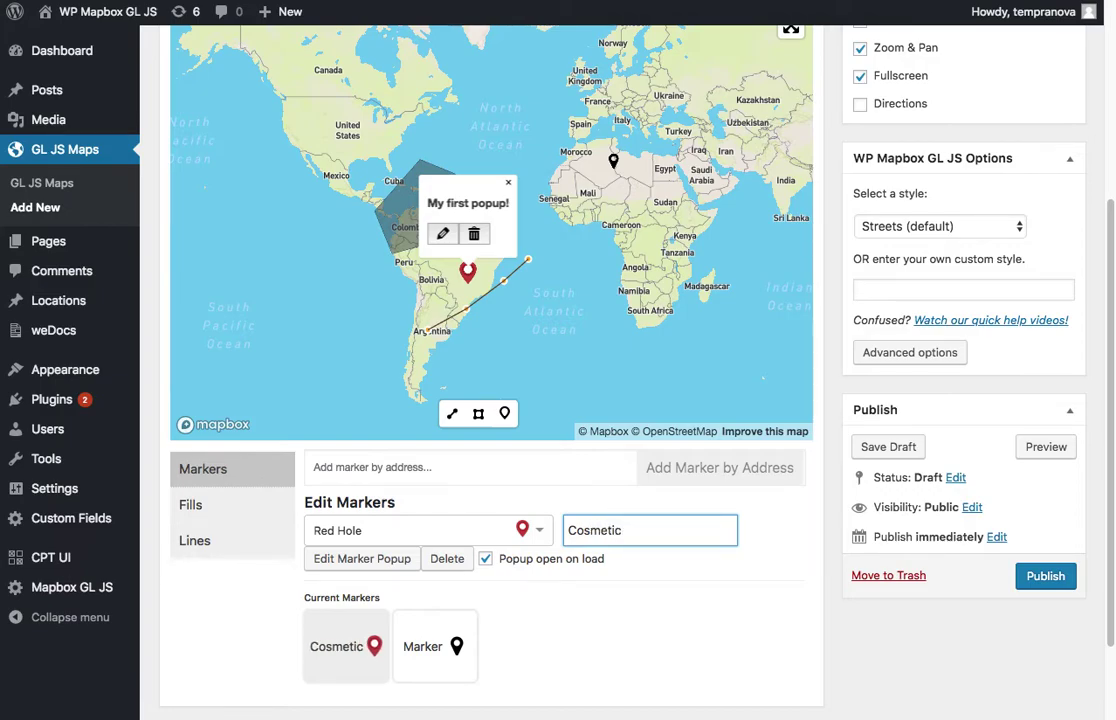
{"action": "type", "text": "Name"}
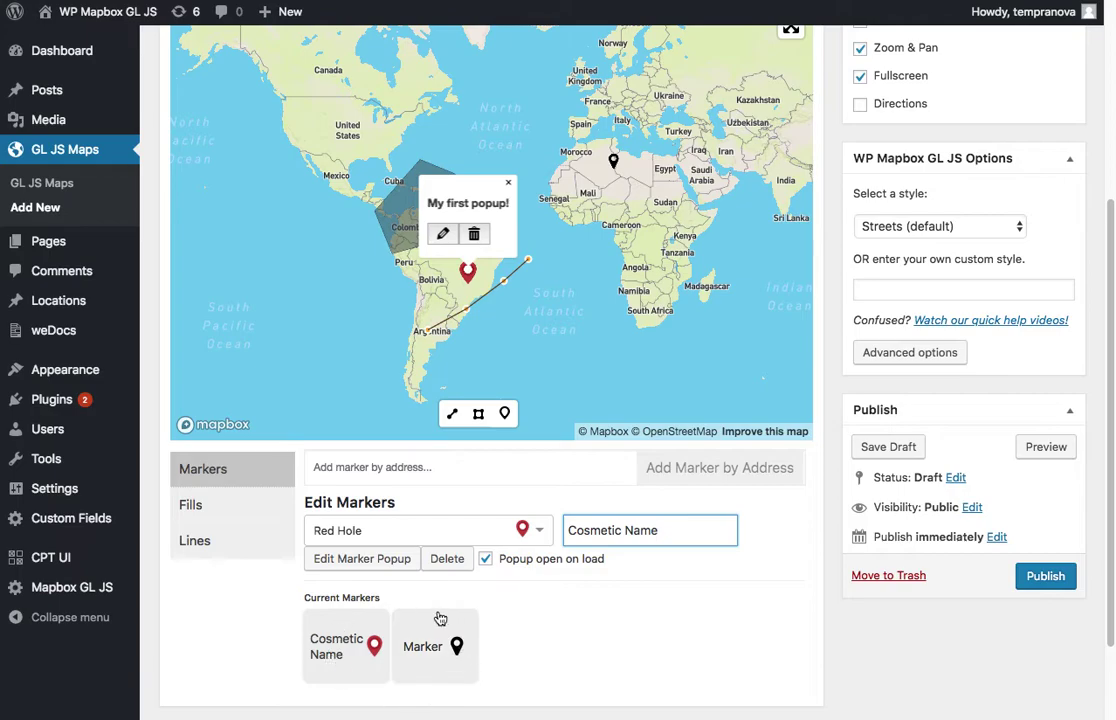
{"action": "left_click", "coordinate": [545, 605]}
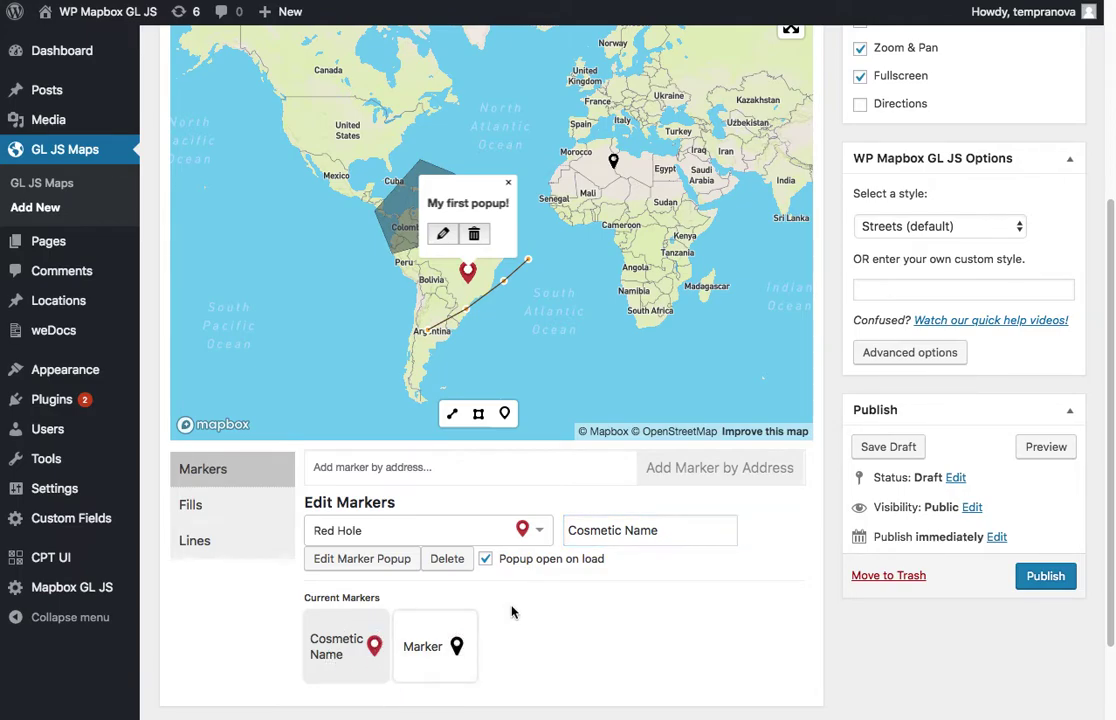
Step: Turn on 'Popup open on load' for the Cosmetic Name marker
{"action": "left_click", "coordinate": [508, 182]}
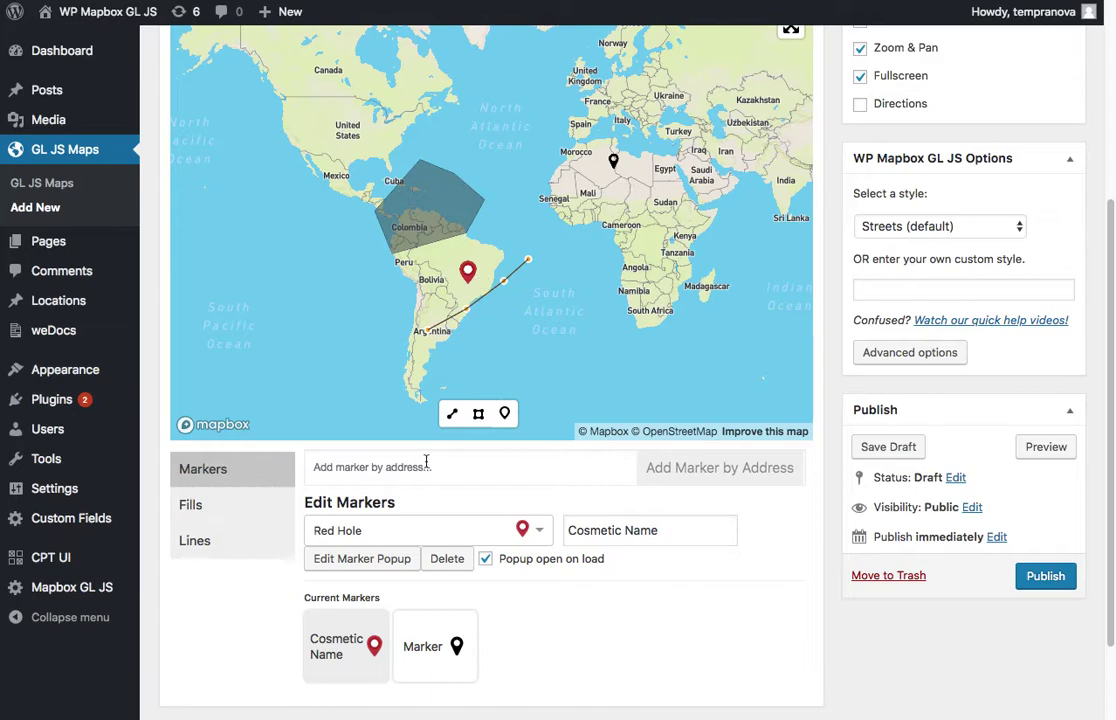
{"action": "left_click", "coordinate": [360, 560]}
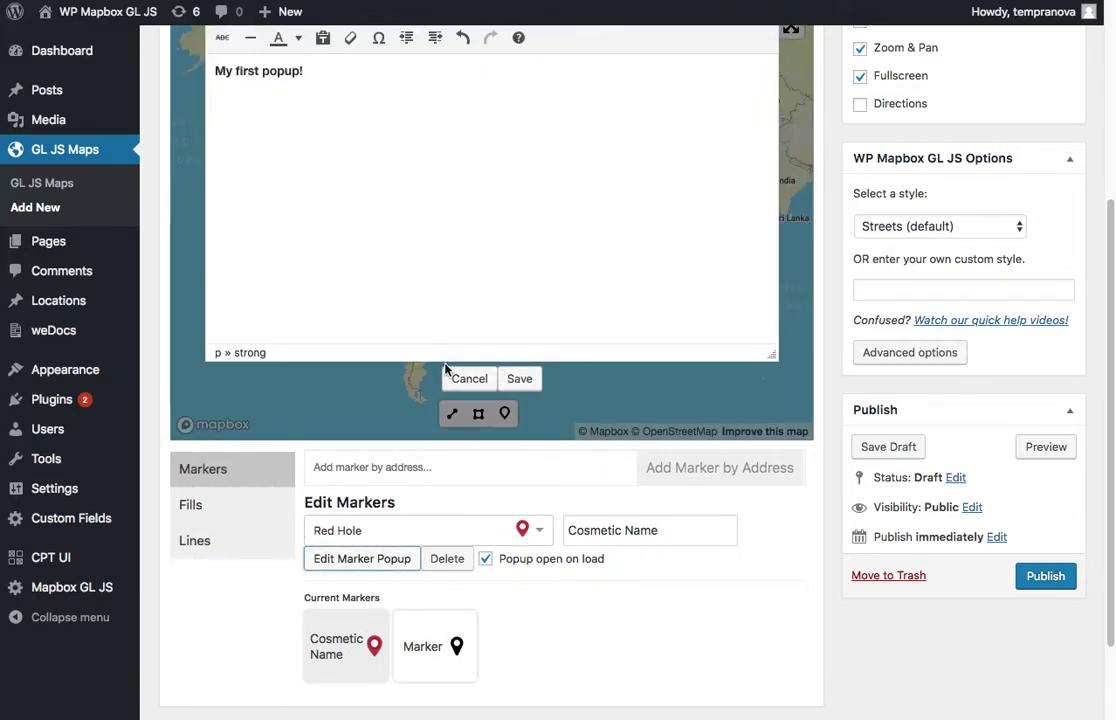
{"action": "left_click", "coordinate": [469, 378]}
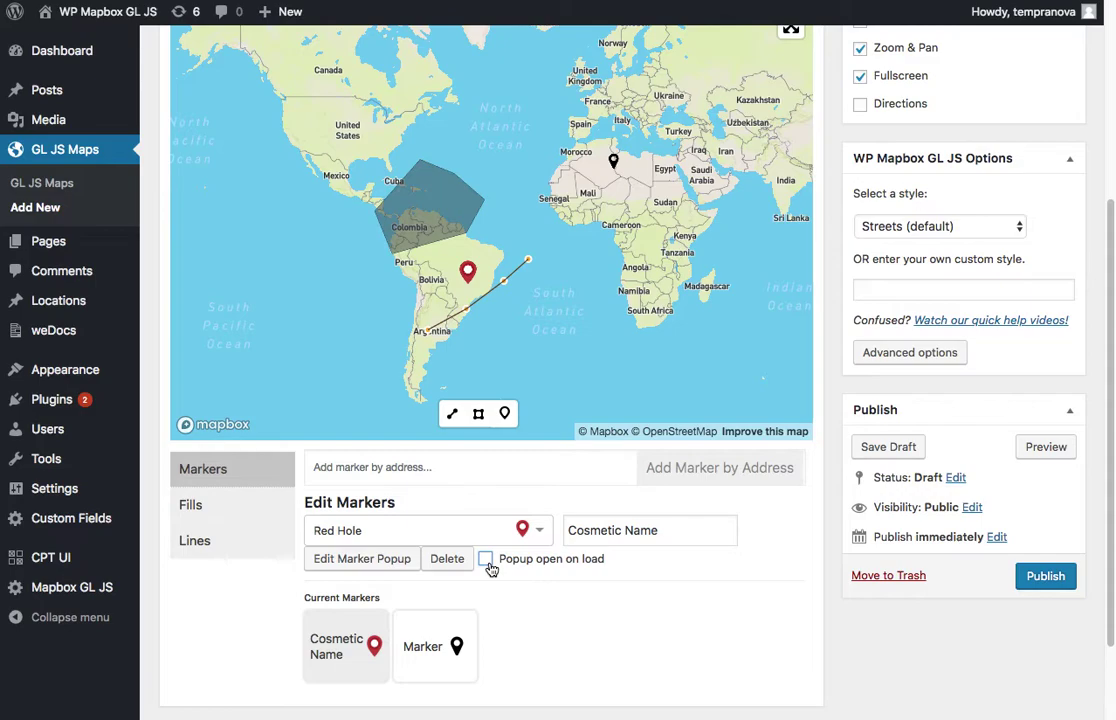
{"action": "left_click", "coordinate": [486, 560]}
{"action": "scroll", "coordinate": [809, 560], "scroll_direction": "up", "scroll_amount": 4}
{"action": "scroll", "coordinate": [838, 582], "scroll_direction": "down", "scroll_amount": 2}
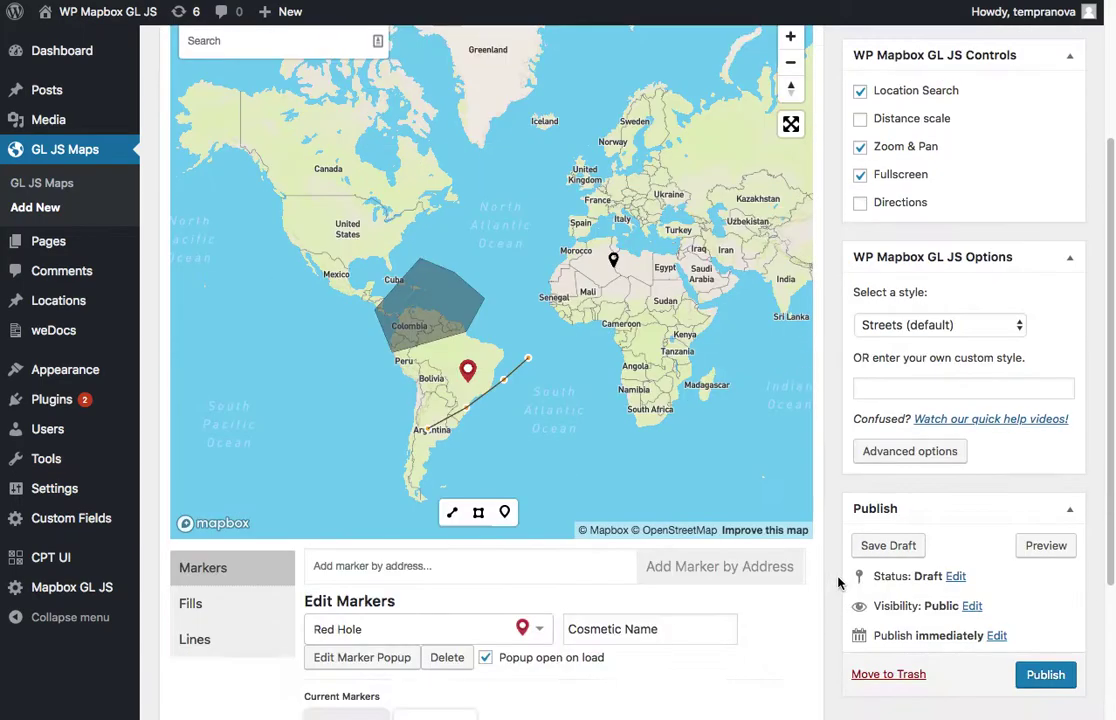
{"action": "scroll", "coordinate": [838, 582], "scroll_direction": "up", "scroll_amount": 1}
{"action": "scroll", "coordinate": [838, 582], "scroll_direction": "down", "scroll_amount": 1}
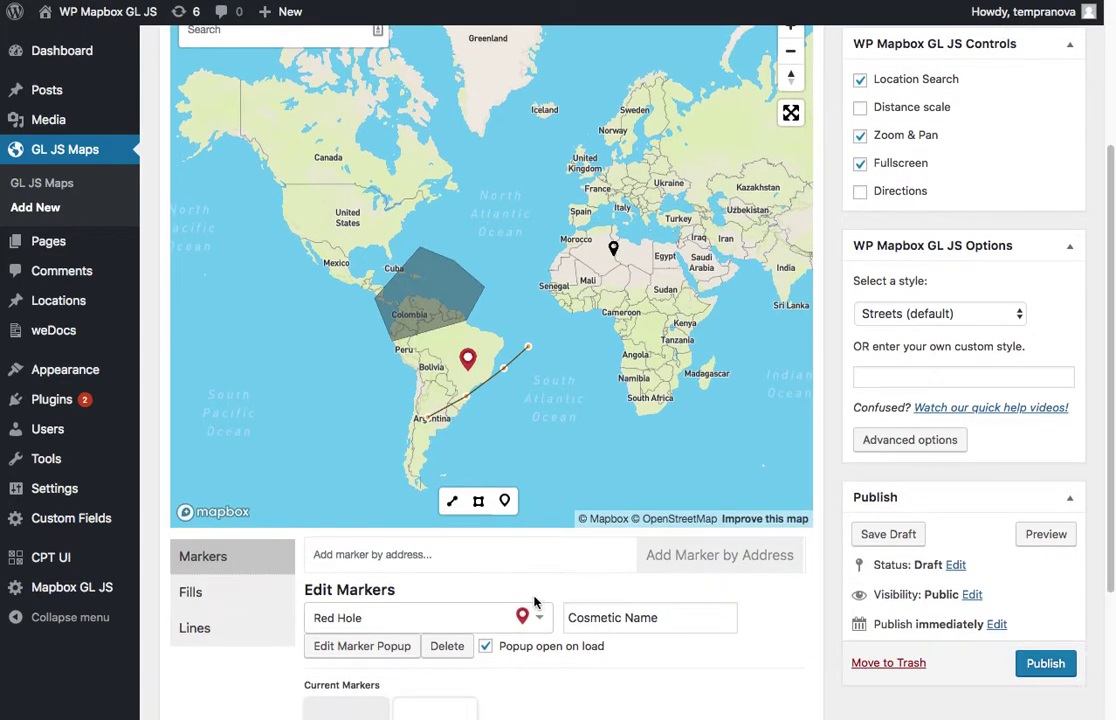
Step: Add a marker by address at Vancouver, British Columbia, Canada, and pan around it
{"action": "left_click", "coordinate": [470, 553]}
{"action": "type", "text": "M"}
{"action": "type", "text": "nacouv"}
{"action": "key", "text": "ctrl+a"}
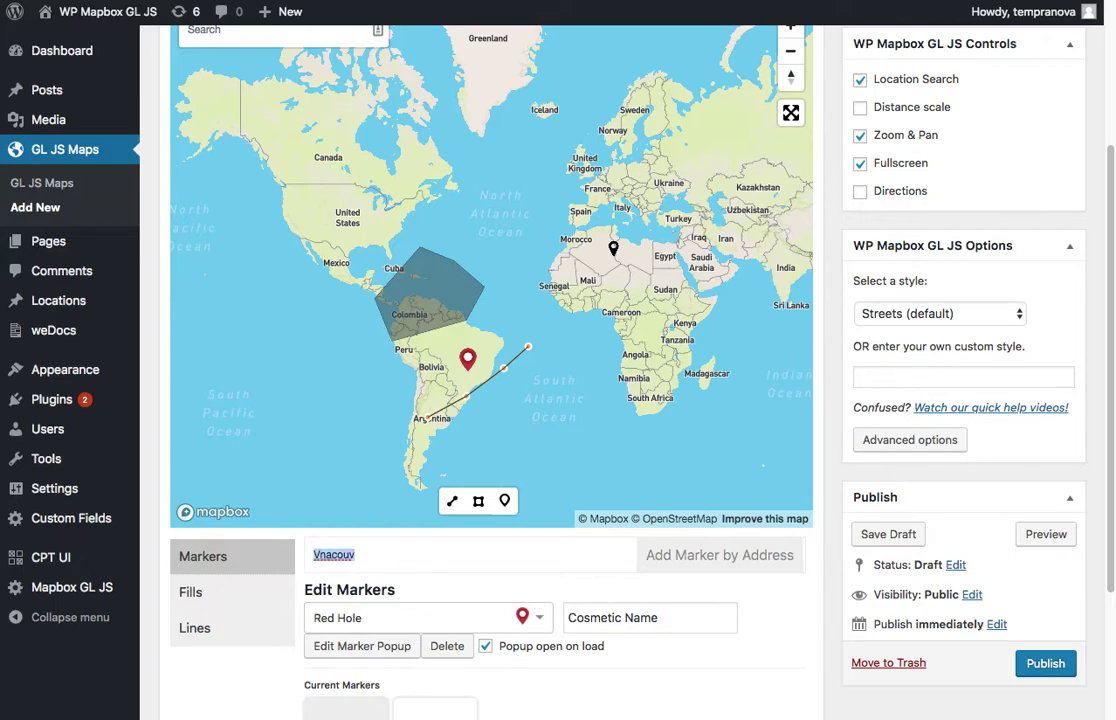
{"action": "type", "text": "Vancouver"}
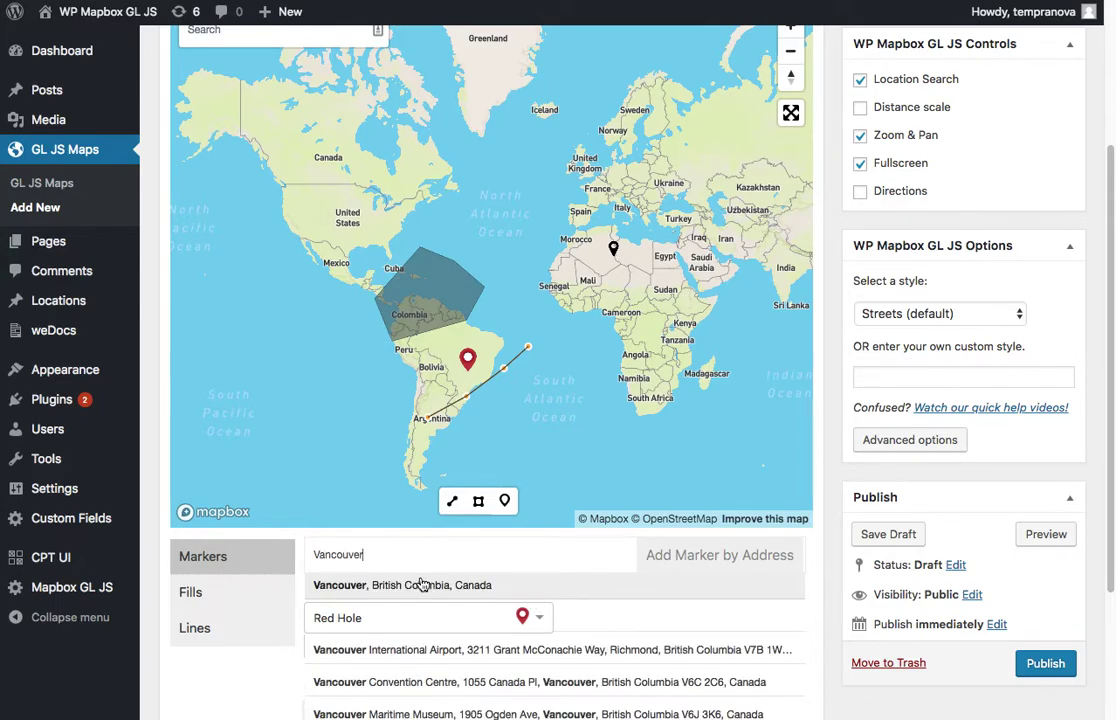
{"action": "left_click", "coordinate": [422, 586]}
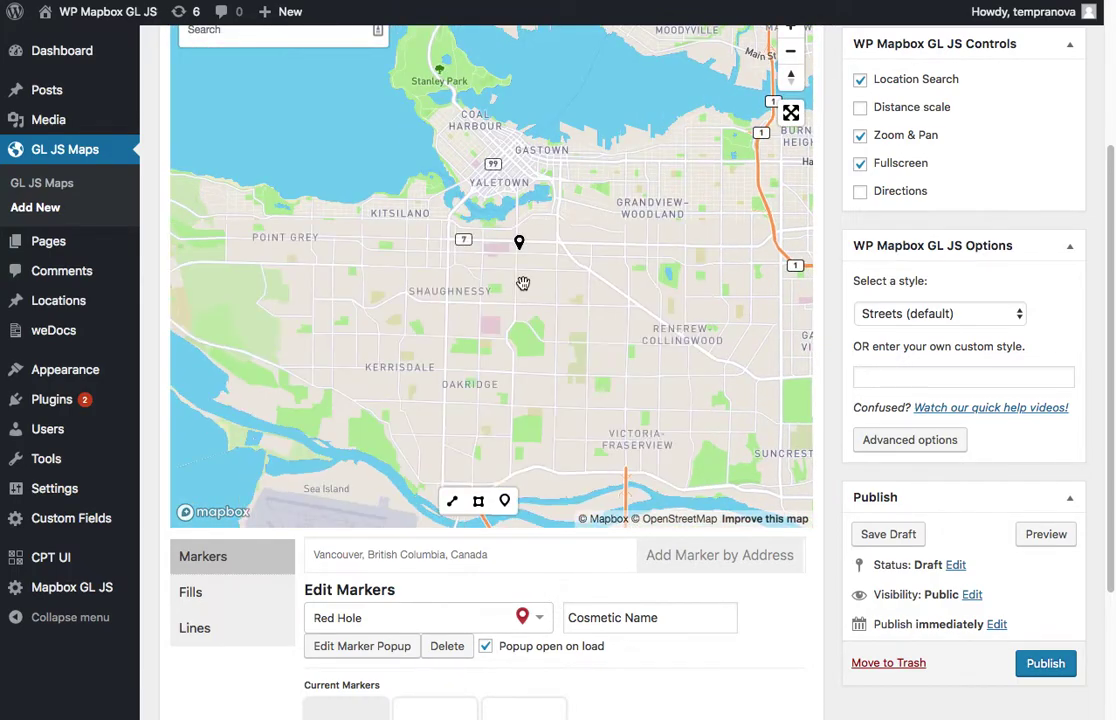
{"action": "scroll", "coordinate": [523, 283], "scroll_direction": "down", "scroll_amount": 3}
{"action": "left_click_drag", "start_coordinate": [521, 282], "coordinate": [475, 301]}
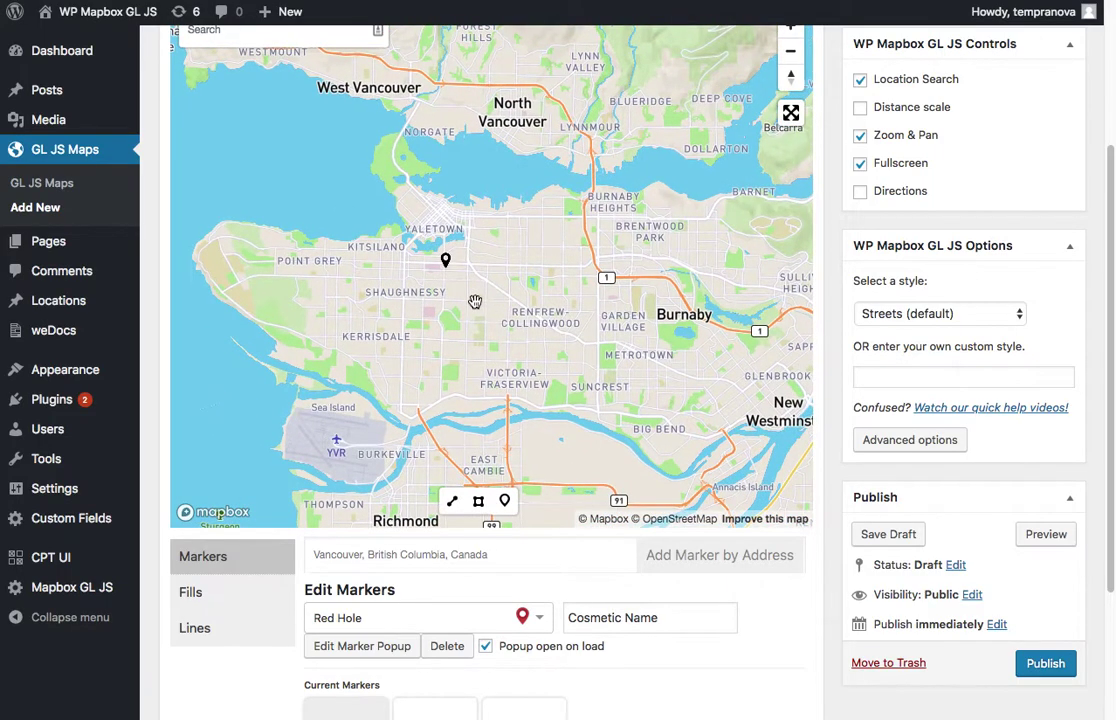
{"action": "scroll", "coordinate": [475, 301], "scroll_direction": "down", "scroll_amount": 3}
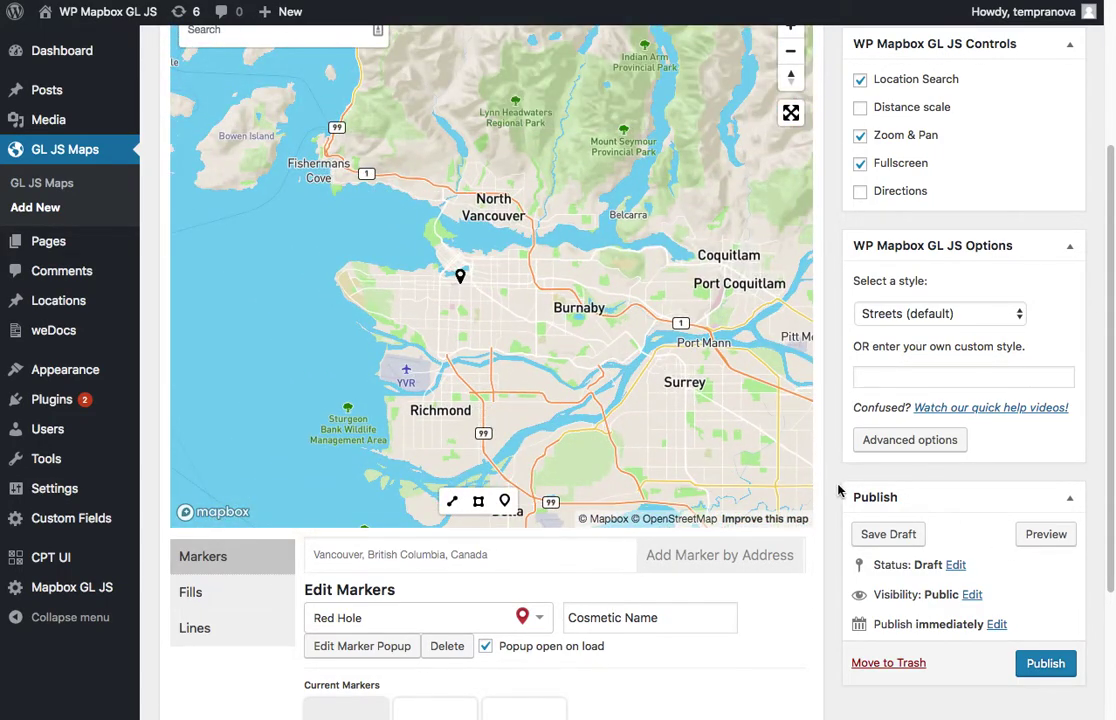
{"action": "scroll", "coordinate": [838, 490], "scroll_direction": "down", "scroll_amount": 2}
Step: Select the map's fill and try a dark red colour for it
{"action": "left_click", "coordinate": [220, 530]}
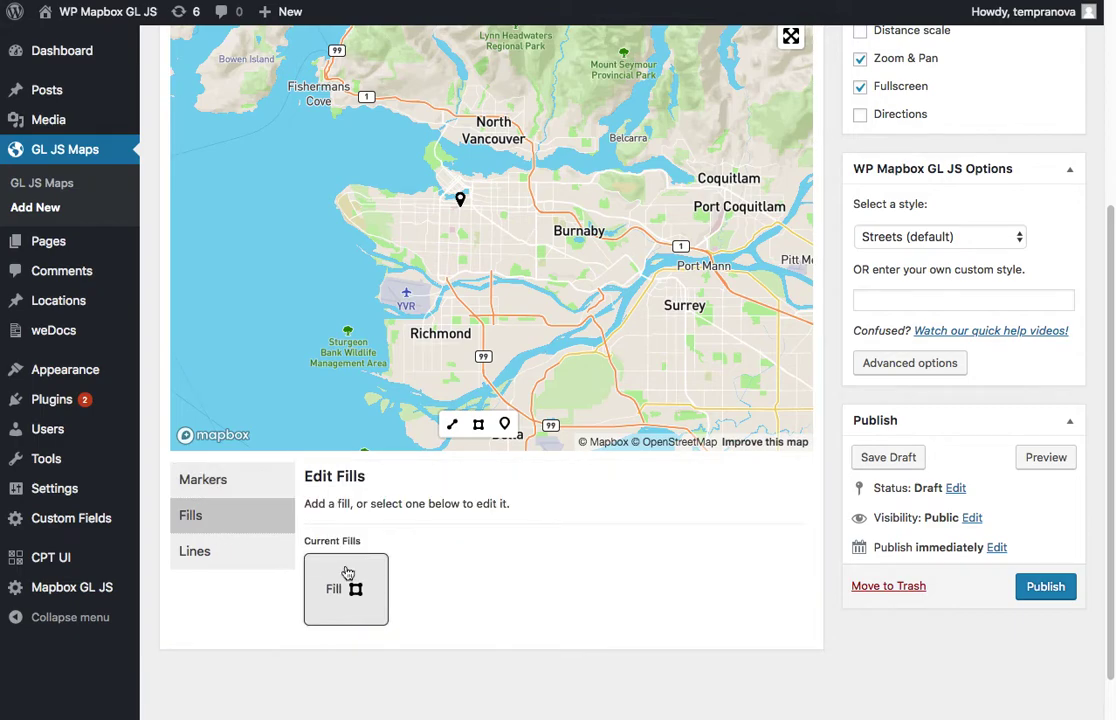
{"action": "left_click", "coordinate": [374, 604]}
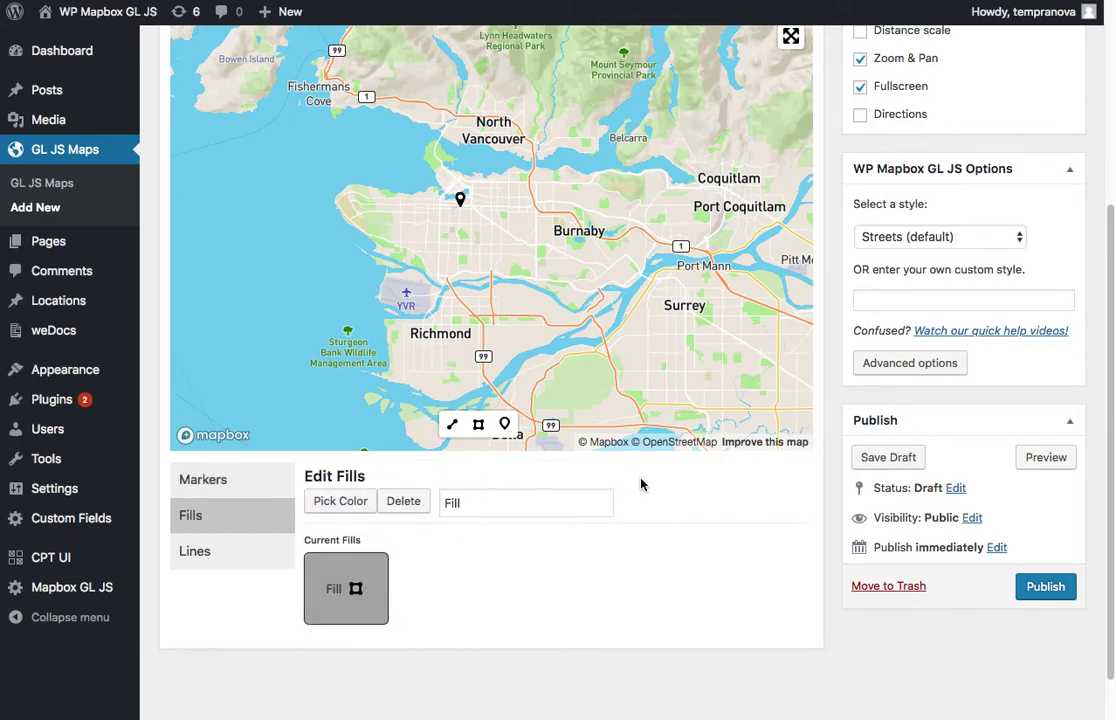
{"action": "left_click", "coordinate": [345, 501]}
{"action": "left_click_drag", "start_coordinate": [383, 329], "coordinate": [453, 310]}
{"action": "scroll", "coordinate": [637, 411], "scroll_direction": "down", "scroll_amount": 2}
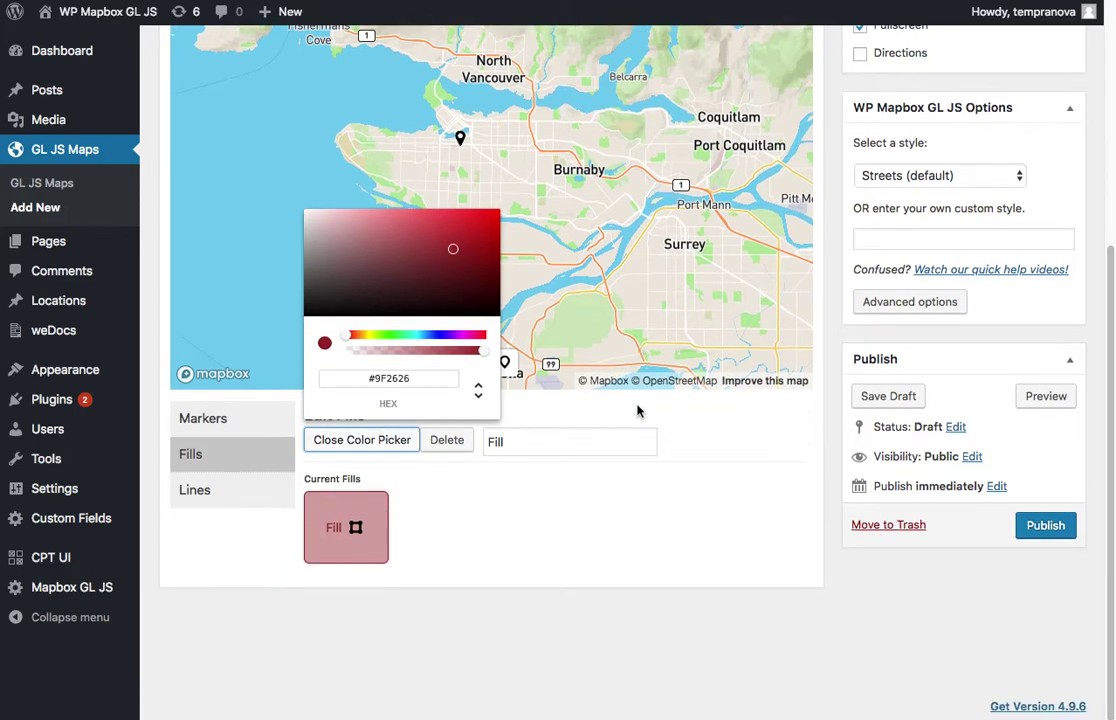
{"action": "left_click", "coordinate": [382, 440]}
Step: Recolour the Caribbean fill to teal #107899 and close the colour picker
{"action": "scroll", "coordinate": [407, 185], "scroll_direction": "down", "scroll_amount": 5}
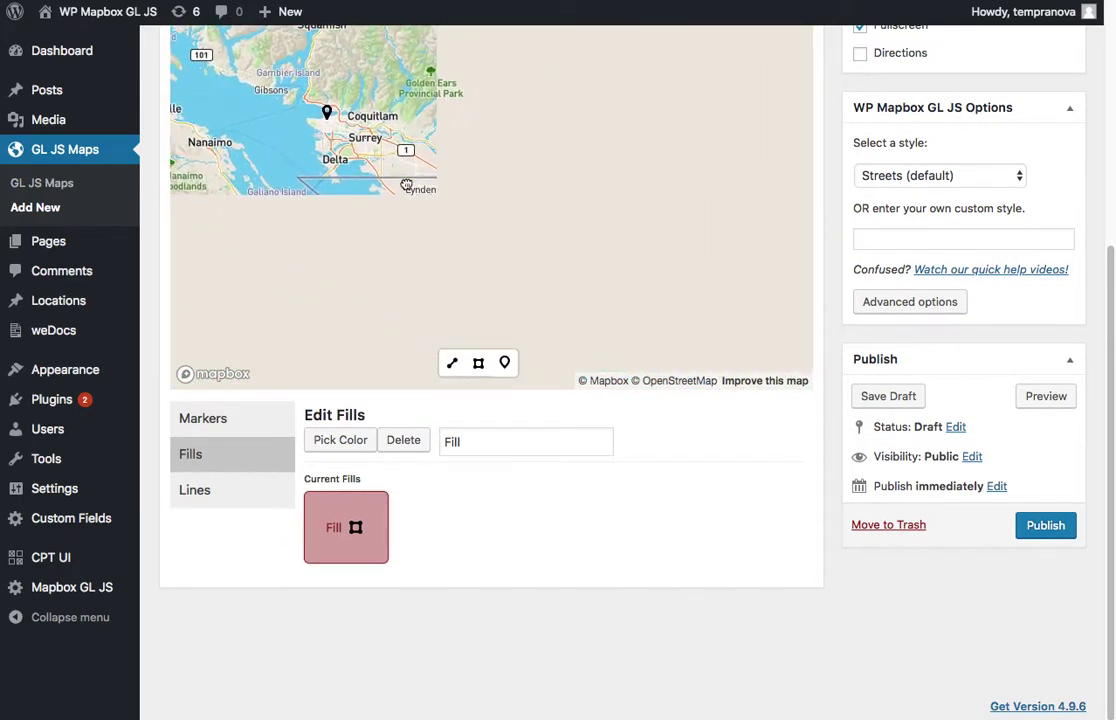
{"action": "scroll", "coordinate": [593, 336], "scroll_direction": "down", "scroll_amount": 5}
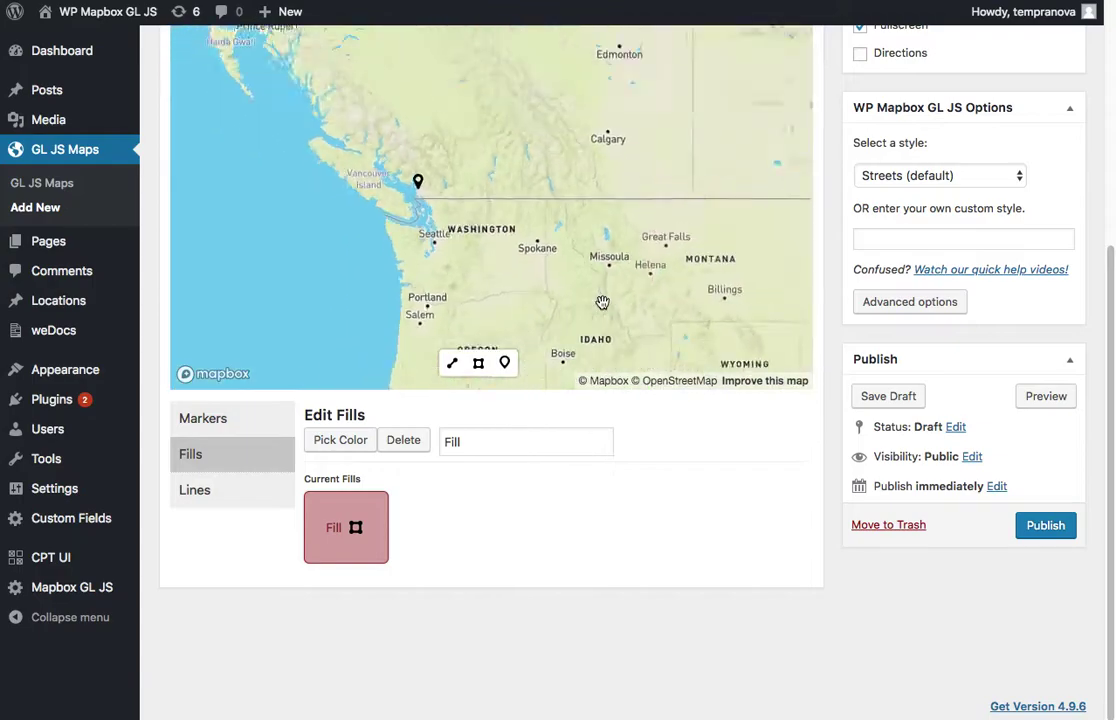
{"action": "scroll", "coordinate": [602, 305], "scroll_direction": "down", "scroll_amount": 2}
{"action": "left_click_drag", "start_coordinate": [603, 309], "coordinate": [339, 109]}
{"action": "left_click_drag", "start_coordinate": [601, 373], "coordinate": [520, 238]}
{"action": "left_click", "coordinate": [341, 440]}
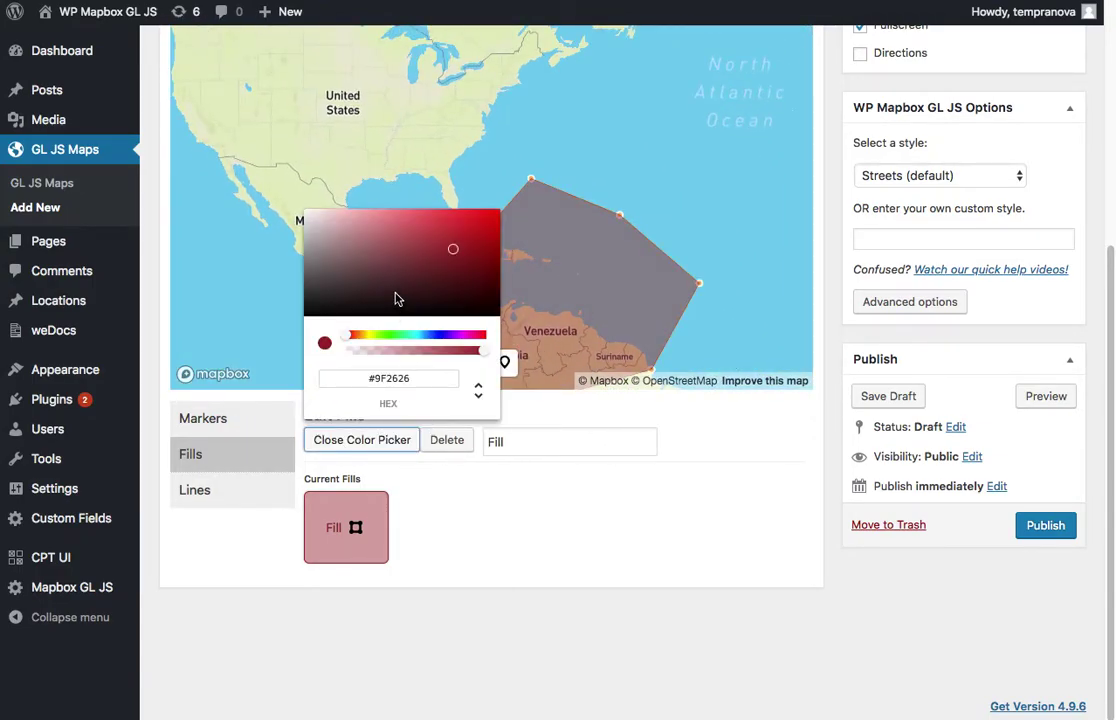
{"action": "left_click_drag", "start_coordinate": [396, 298], "coordinate": [306, 224]}
{"action": "left_click", "coordinate": [421, 334]}
{"action": "left_click", "coordinate": [466, 252]}
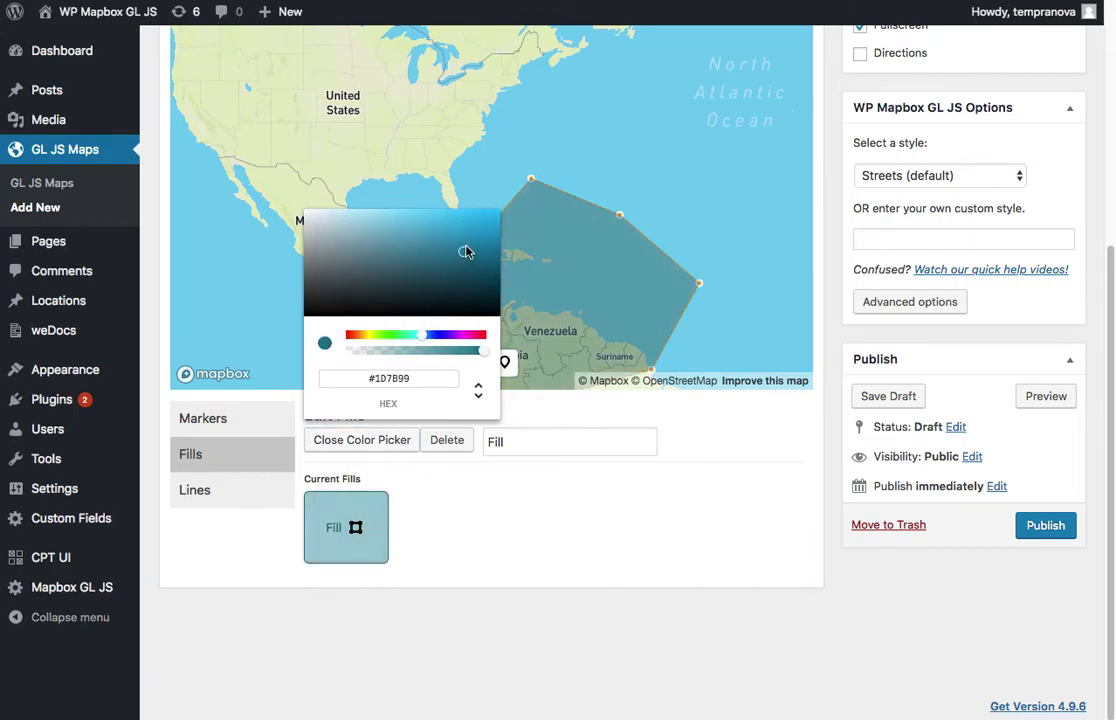
{"action": "left_click_drag", "start_coordinate": [466, 252], "coordinate": [484, 238]}
{"action": "left_click", "coordinate": [367, 441]}
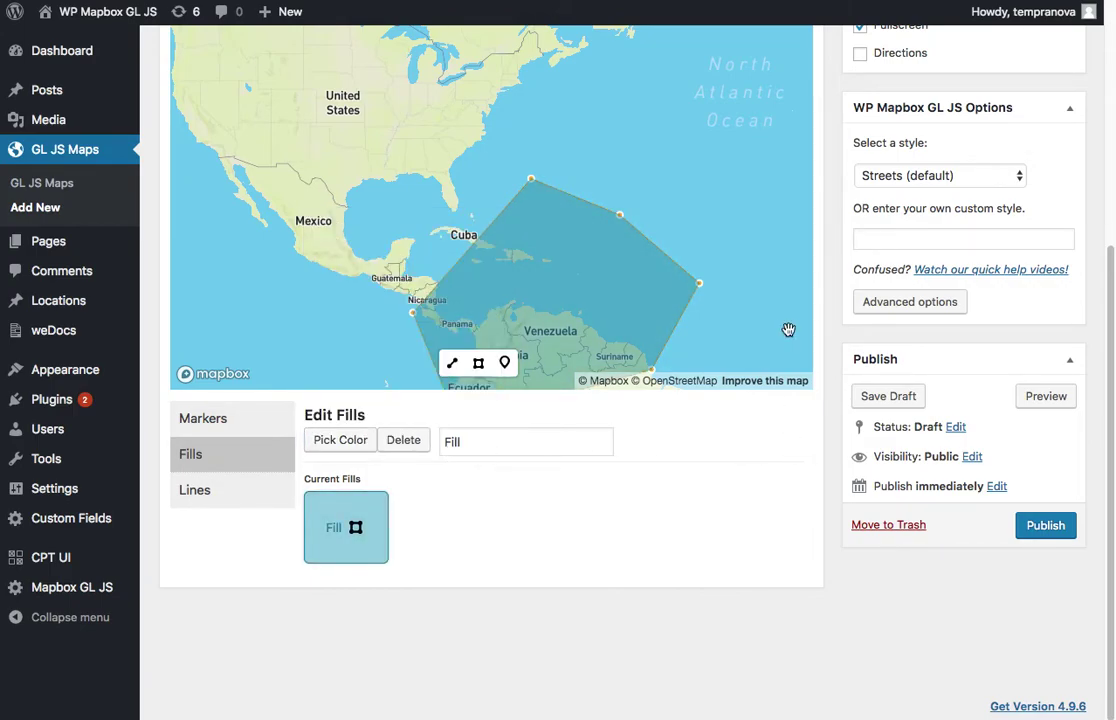
{"action": "scroll", "coordinate": [830, 335], "scroll_direction": "up", "scroll_amount": 4}
{"action": "scroll", "coordinate": [830, 335], "scroll_direction": "down", "scroll_amount": 4}
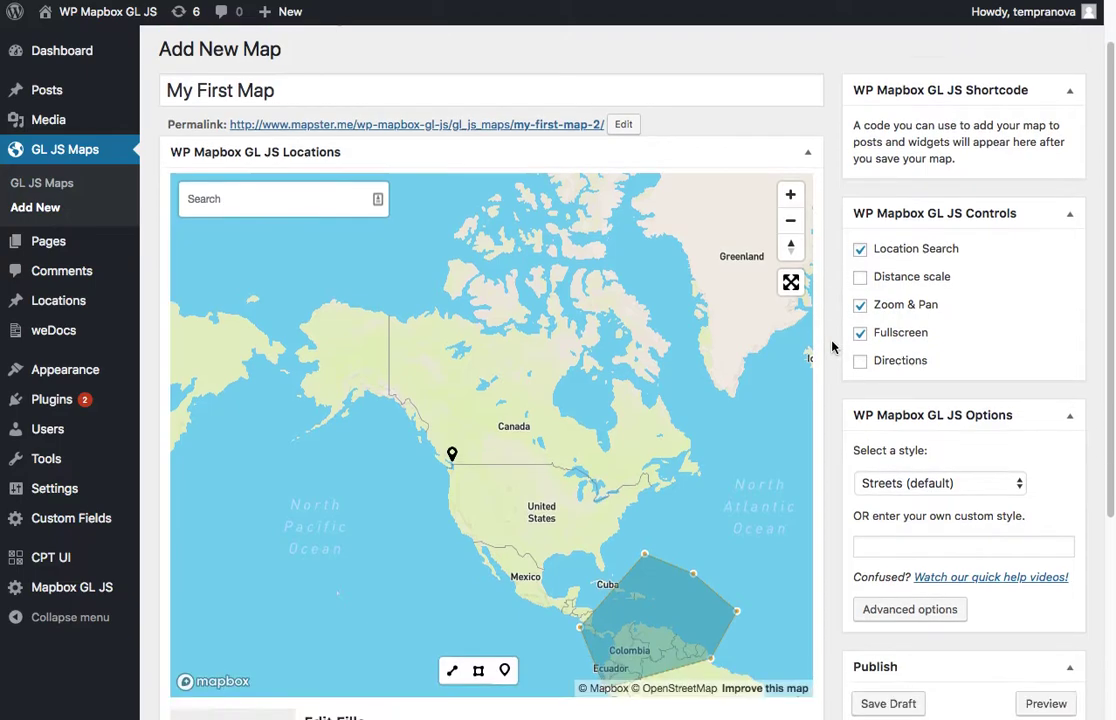
{"action": "scroll", "coordinate": [832, 346], "scroll_direction": "up", "scroll_amount": 2}
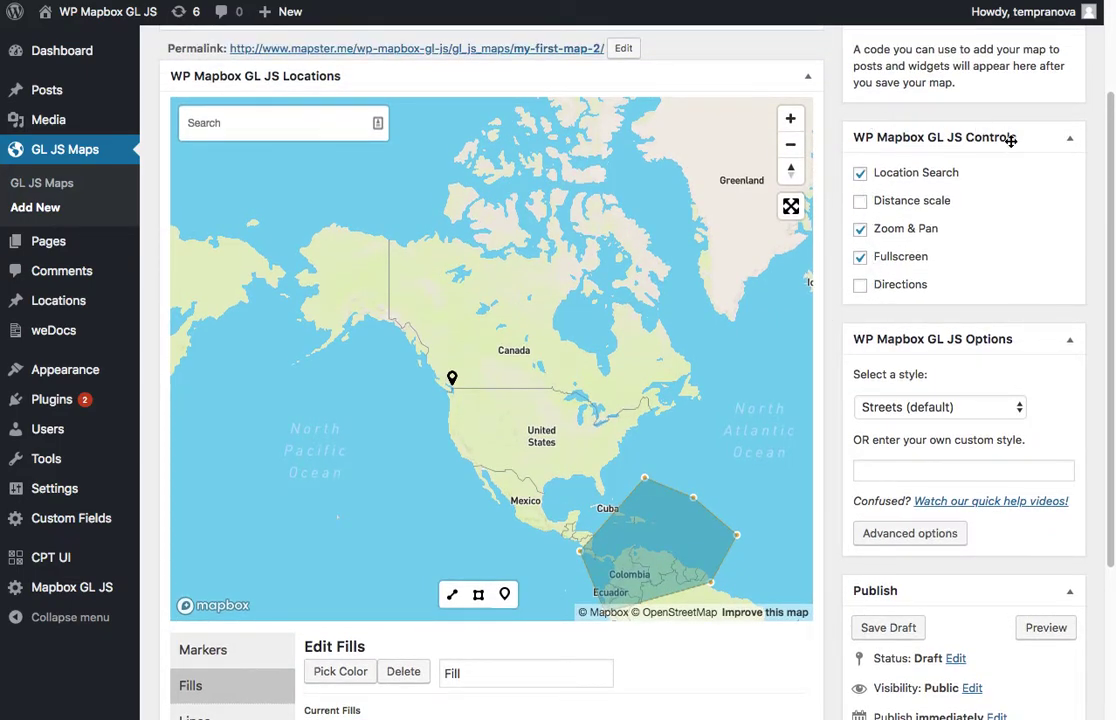
{"action": "left_click", "coordinate": [861, 174]}
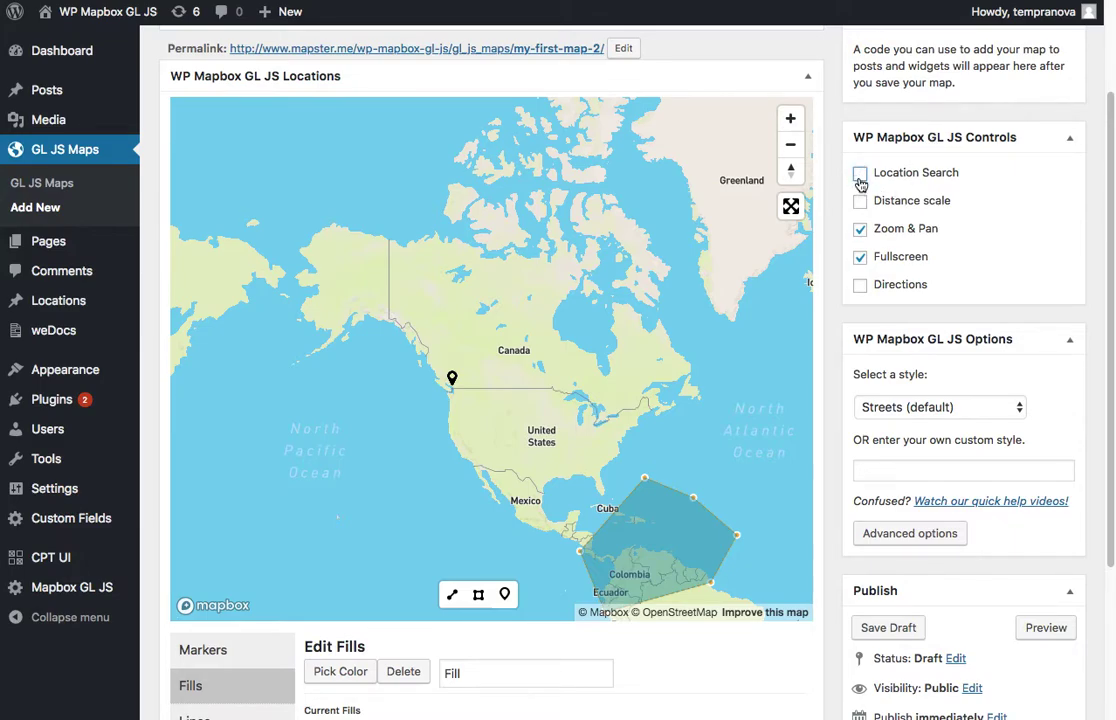
{"action": "left_click", "coordinate": [860, 176]}
{"action": "left_click", "coordinate": [859, 230]}
{"action": "left_click", "coordinate": [860, 230]}
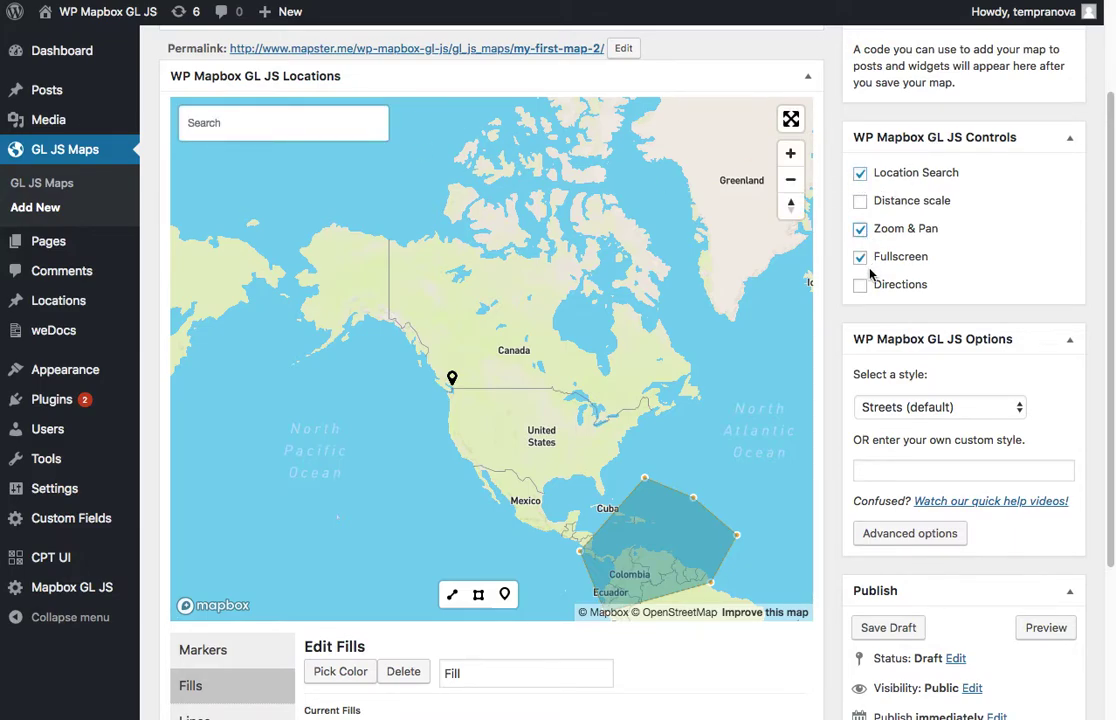
{"action": "left_click", "coordinate": [860, 258]}
{"action": "left_click", "coordinate": [860, 258]}
{"action": "left_click", "coordinate": [862, 287]}
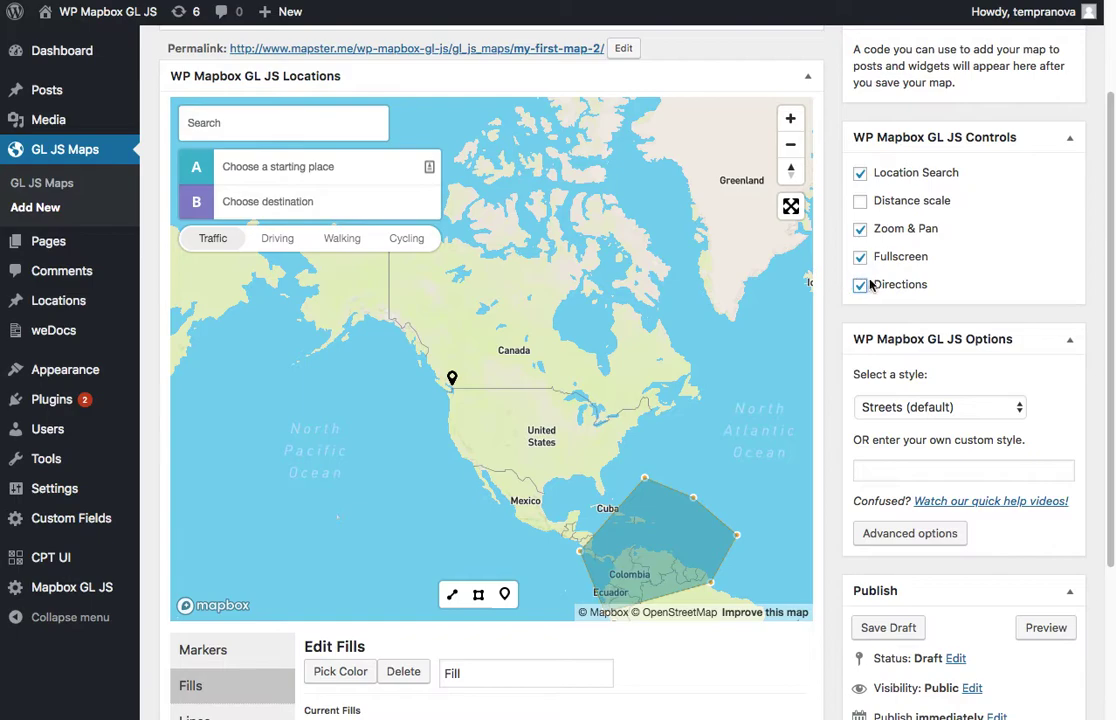
{"action": "left_click", "coordinate": [862, 287]}
{"action": "left_click", "coordinate": [860, 202]}
{"action": "left_click", "coordinate": [860, 202]}
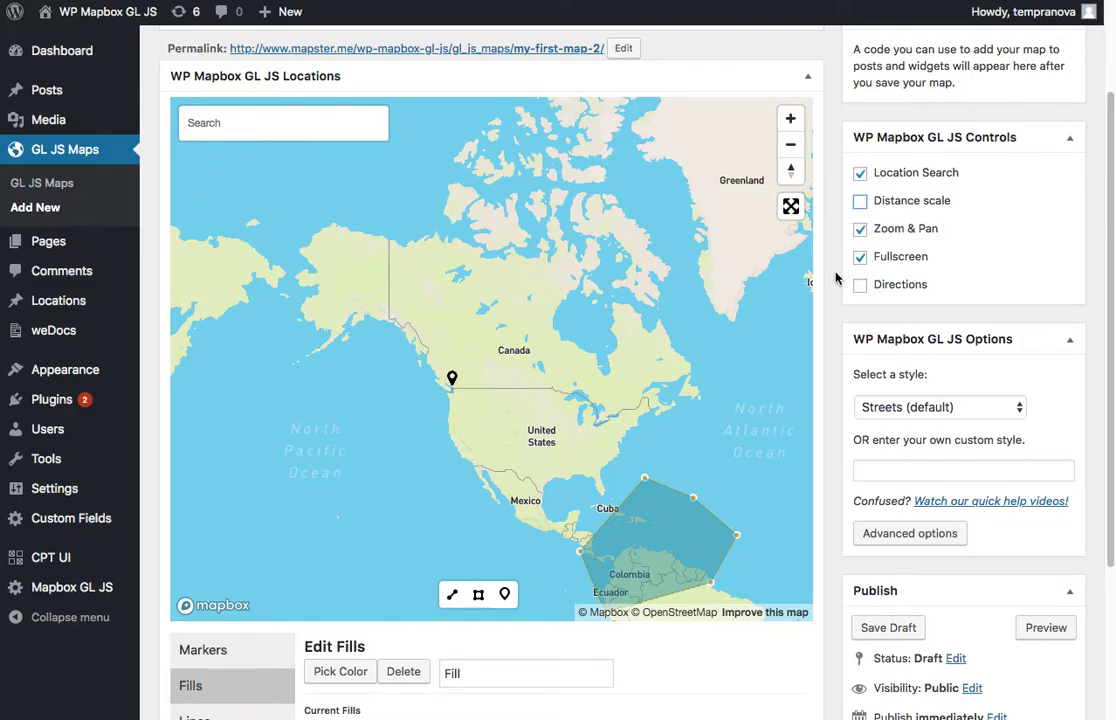
{"action": "scroll", "coordinate": [836, 278], "scroll_direction": "down", "scroll_amount": 2}
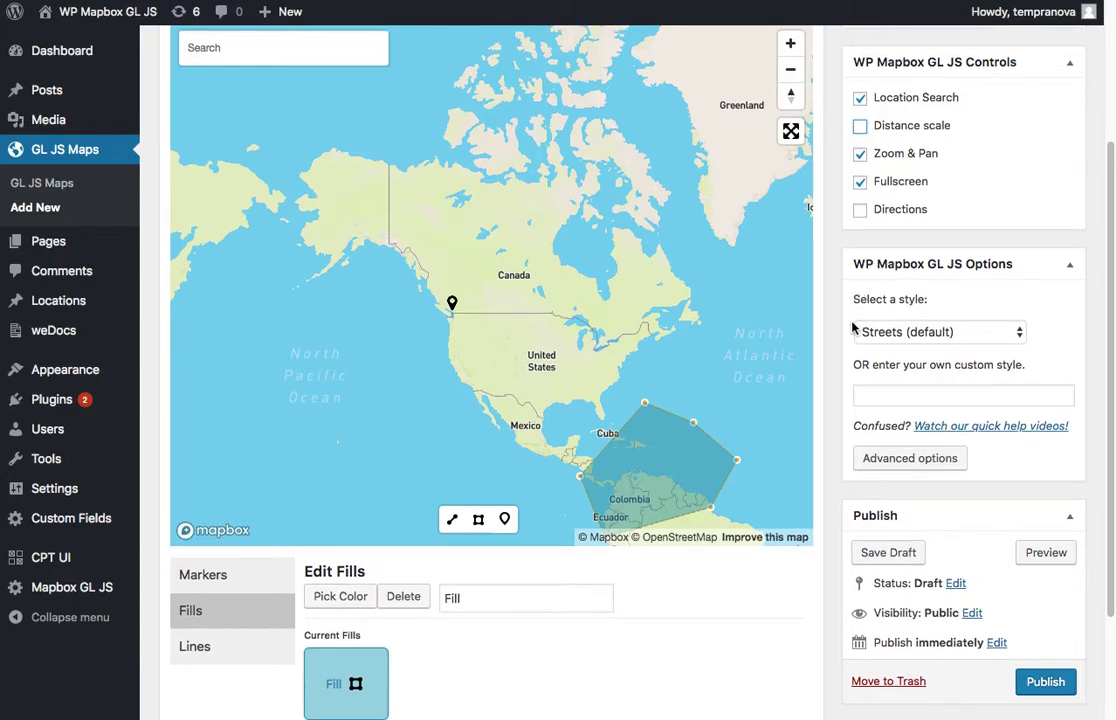
Step: Try the Dark map style, then settle on Outdoors
{"action": "scroll", "coordinate": [853, 327], "scroll_direction": "up", "scroll_amount": 3}
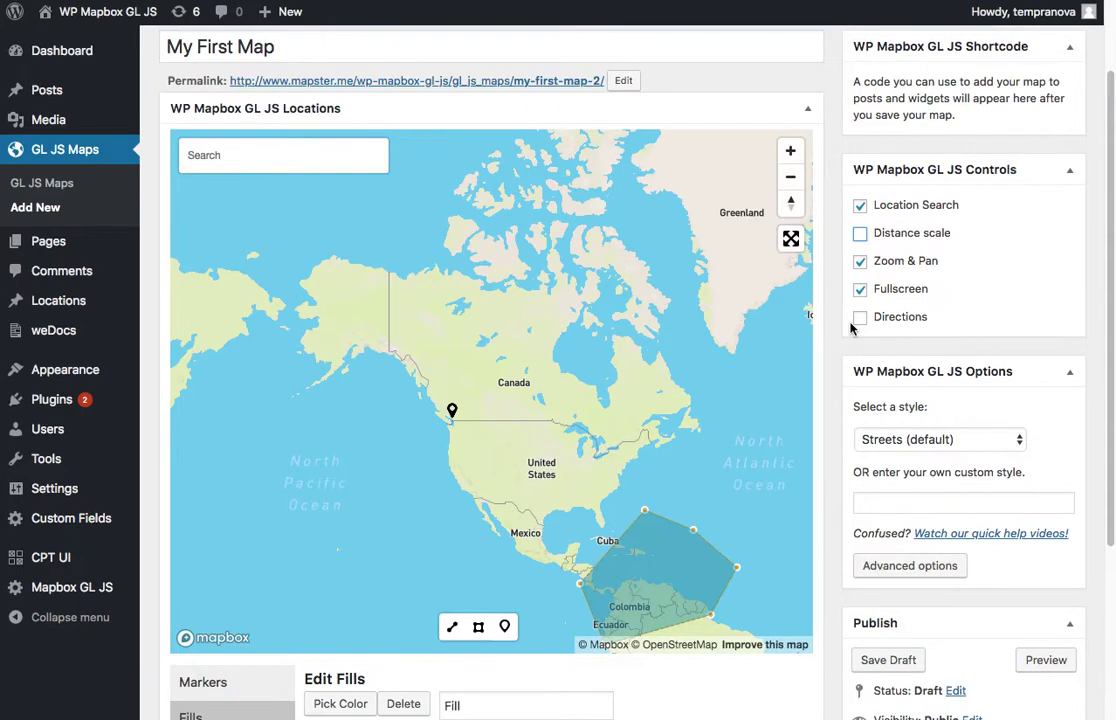
{"action": "left_click", "coordinate": [886, 447]}
{"action": "left_click", "coordinate": [878, 492]}
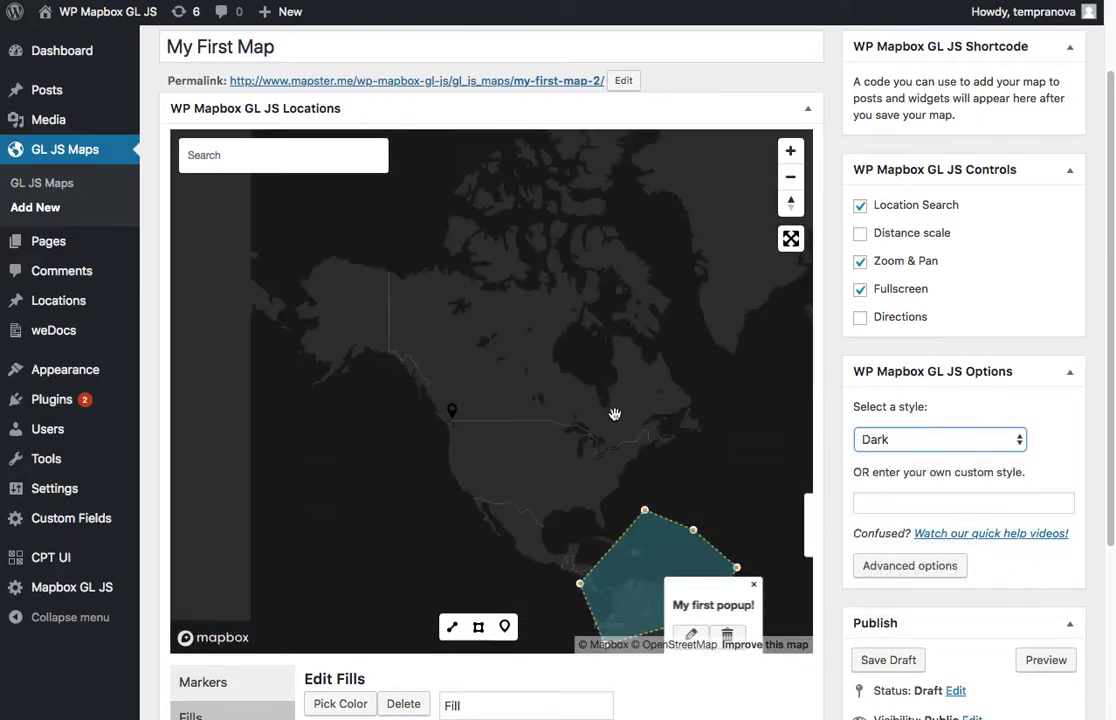
{"action": "left_click_drag", "start_coordinate": [615, 414], "coordinate": [585, 360]}
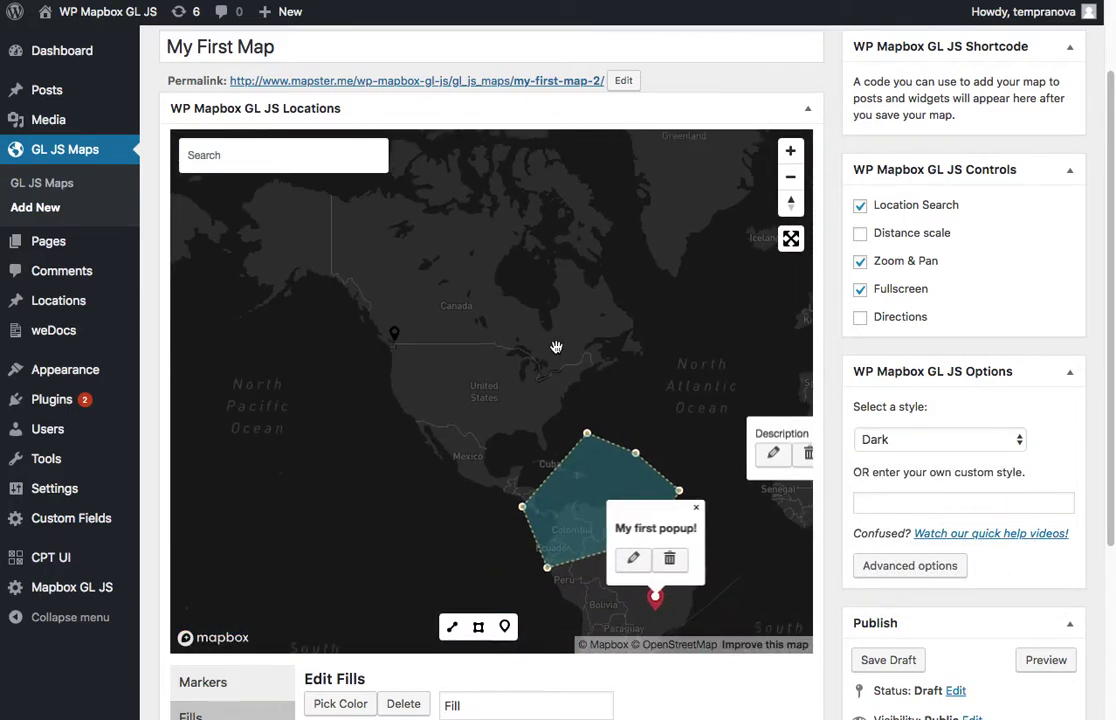
{"action": "left_click", "coordinate": [912, 442]}
{"action": "left_click", "coordinate": [896, 410]}
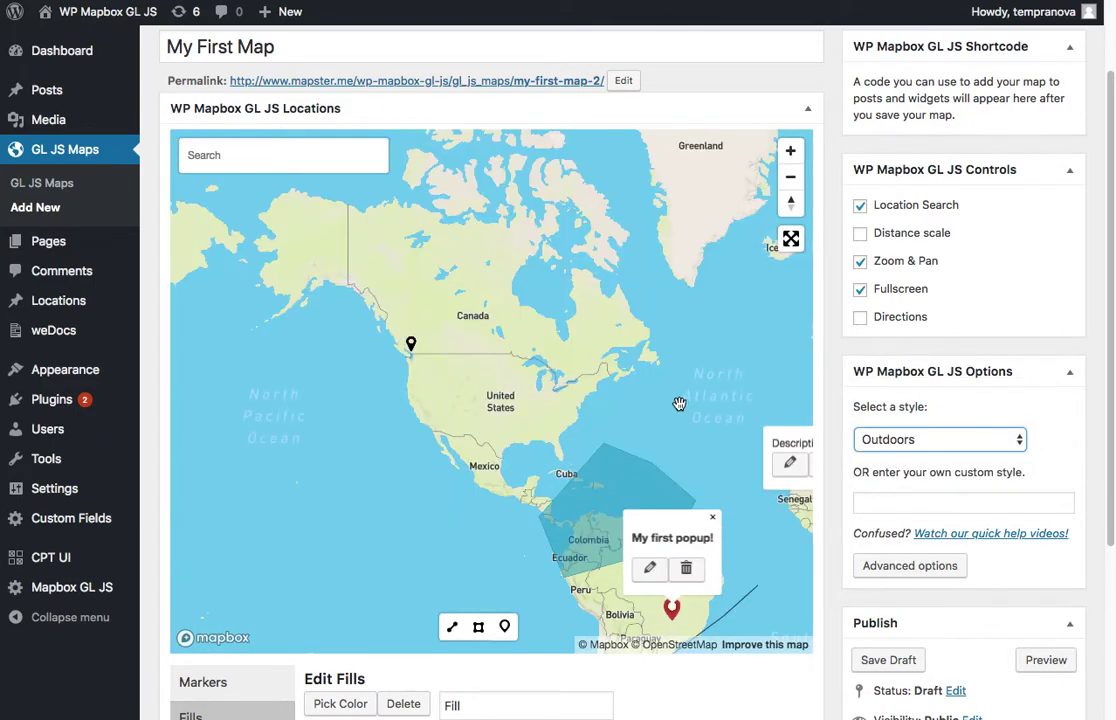
{"action": "left_click_drag", "start_coordinate": [659, 393], "coordinate": [636, 389]}
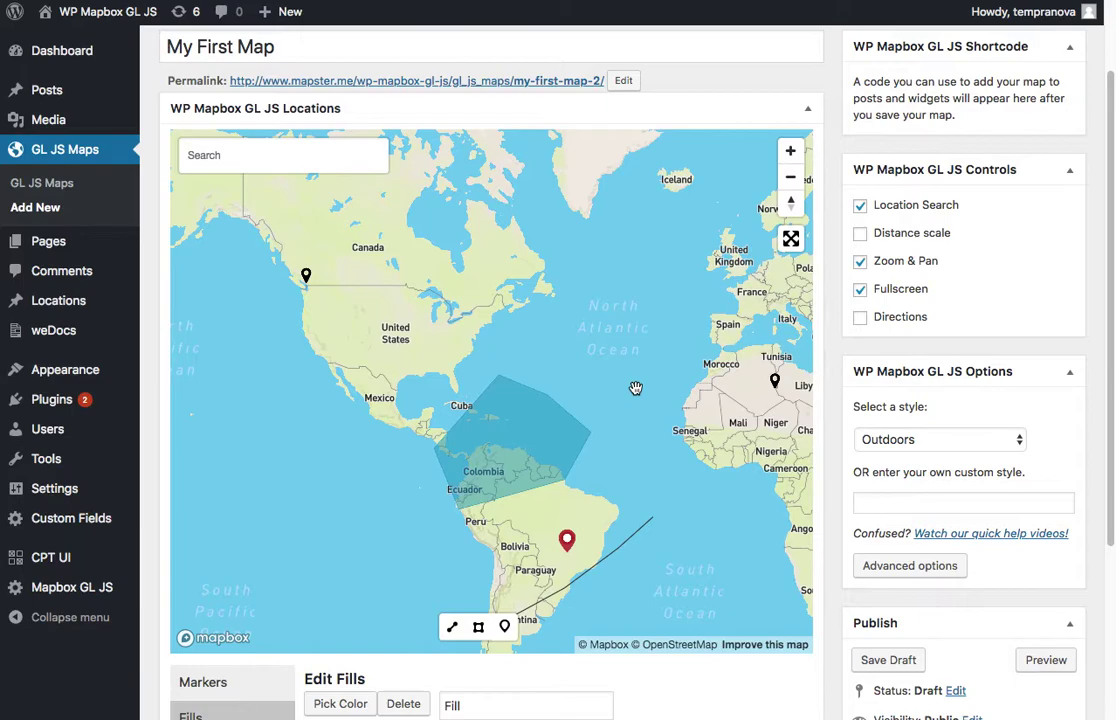
{"action": "left_click", "coordinate": [948, 441]}
{"action": "left_click", "coordinate": [1006, 389]}
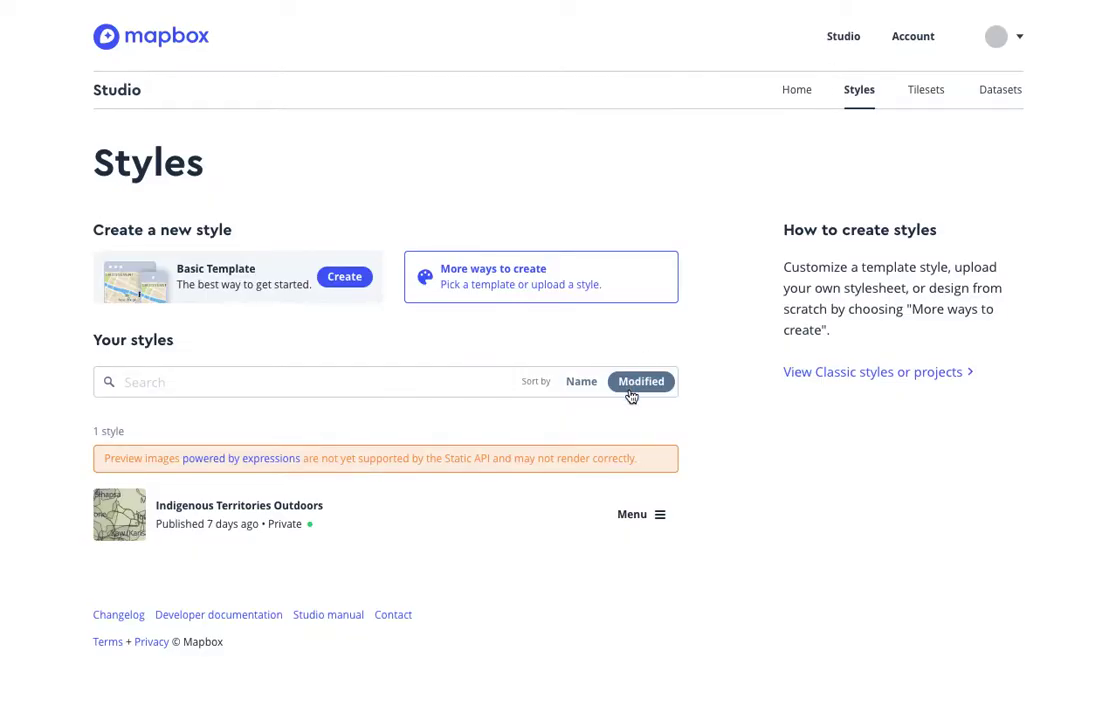
{"action": "left_click", "coordinate": [627, 515]}
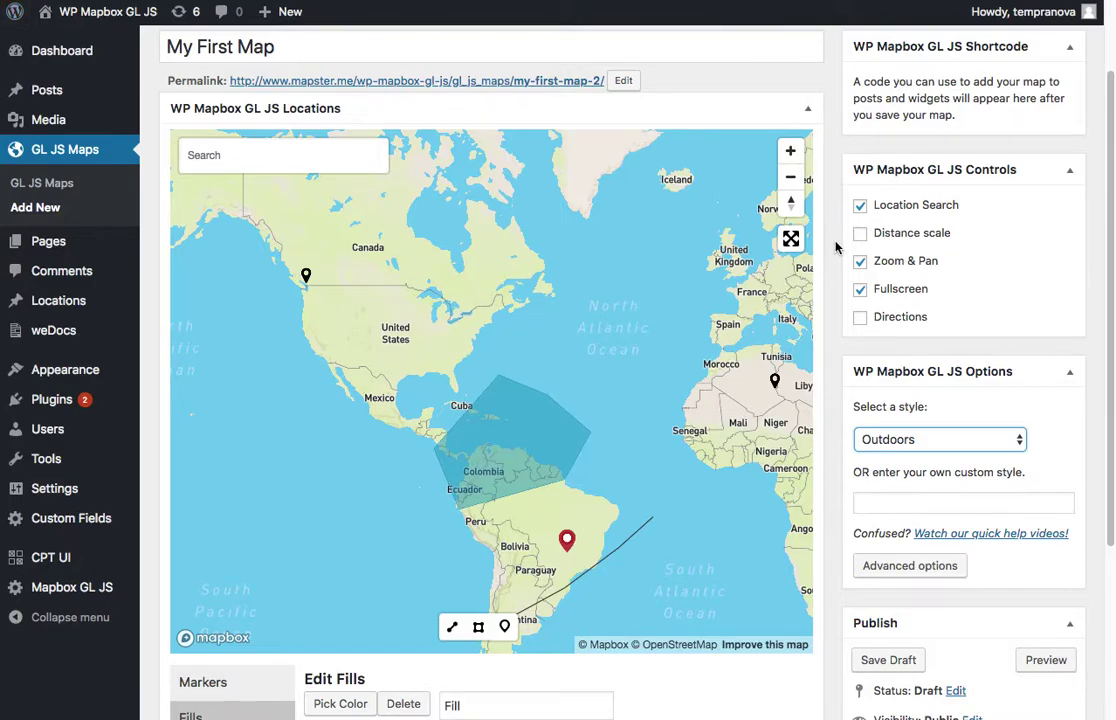
Step: Review the Center, Zoom, Bearing and Pitch advanced options, then tilt the map into perspective
{"action": "scroll", "coordinate": [836, 247], "scroll_direction": "down", "scroll_amount": 1}
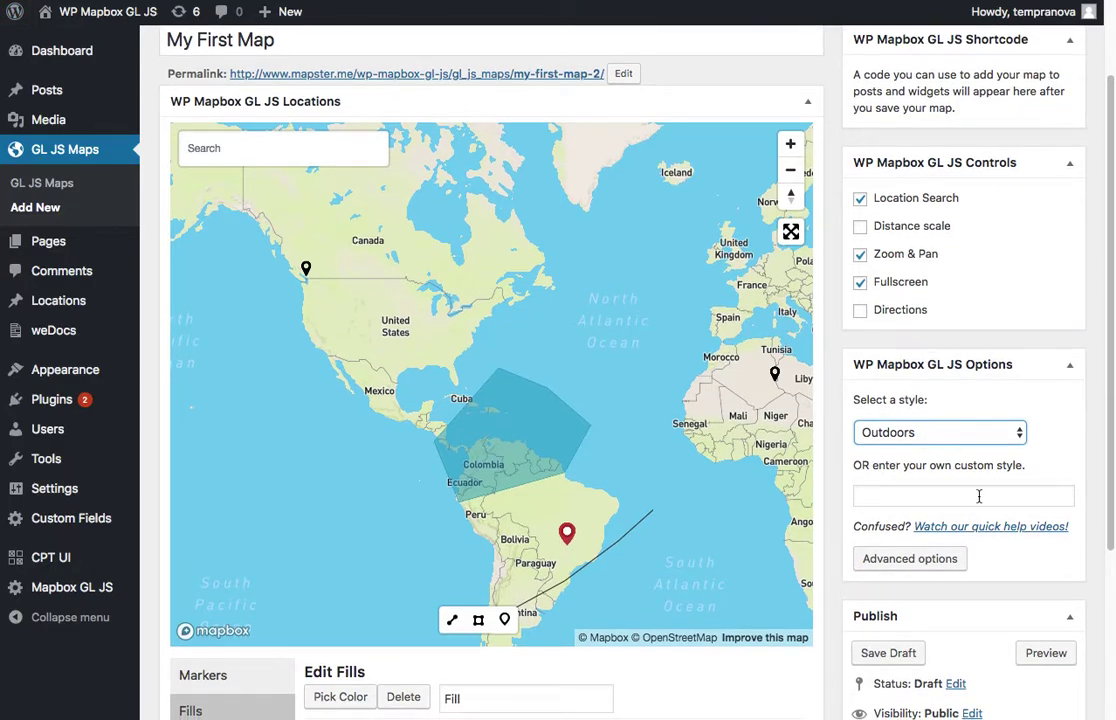
{"action": "scroll", "coordinate": [838, 451], "scroll_direction": "down", "scroll_amount": 5}
{"action": "scroll", "coordinate": [837, 448], "scroll_direction": "up", "scroll_amount": 2}
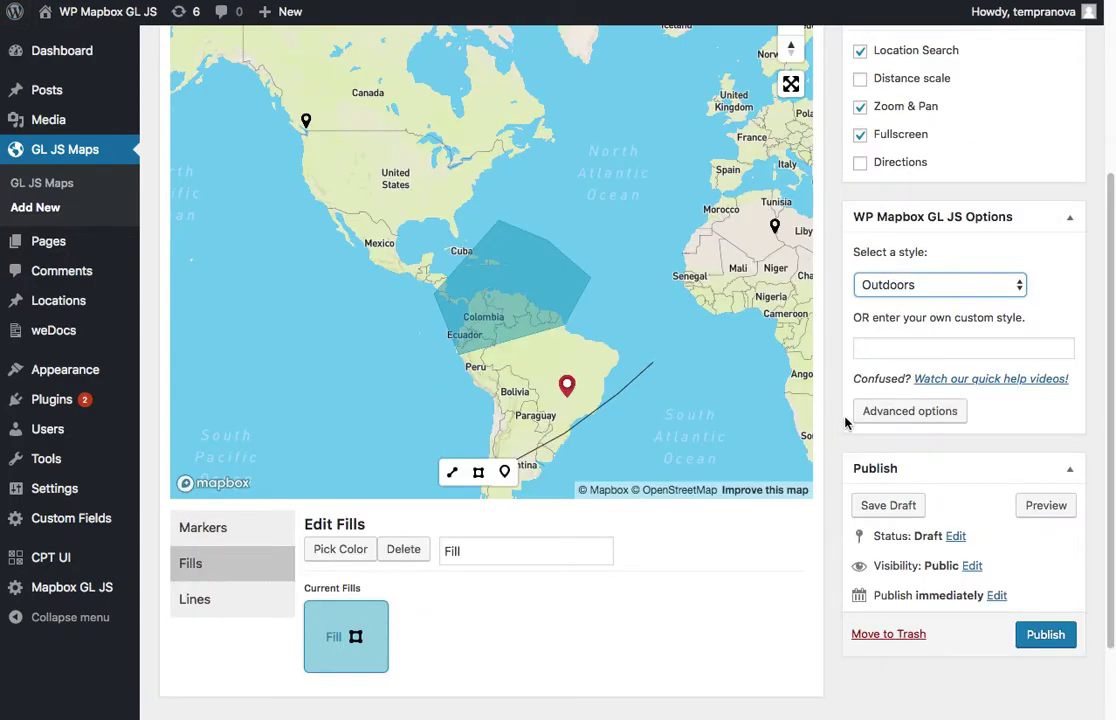
{"action": "left_click", "coordinate": [856, 418]}
{"action": "scroll", "coordinate": [836, 450], "scroll_direction": "down", "scroll_amount": 3}
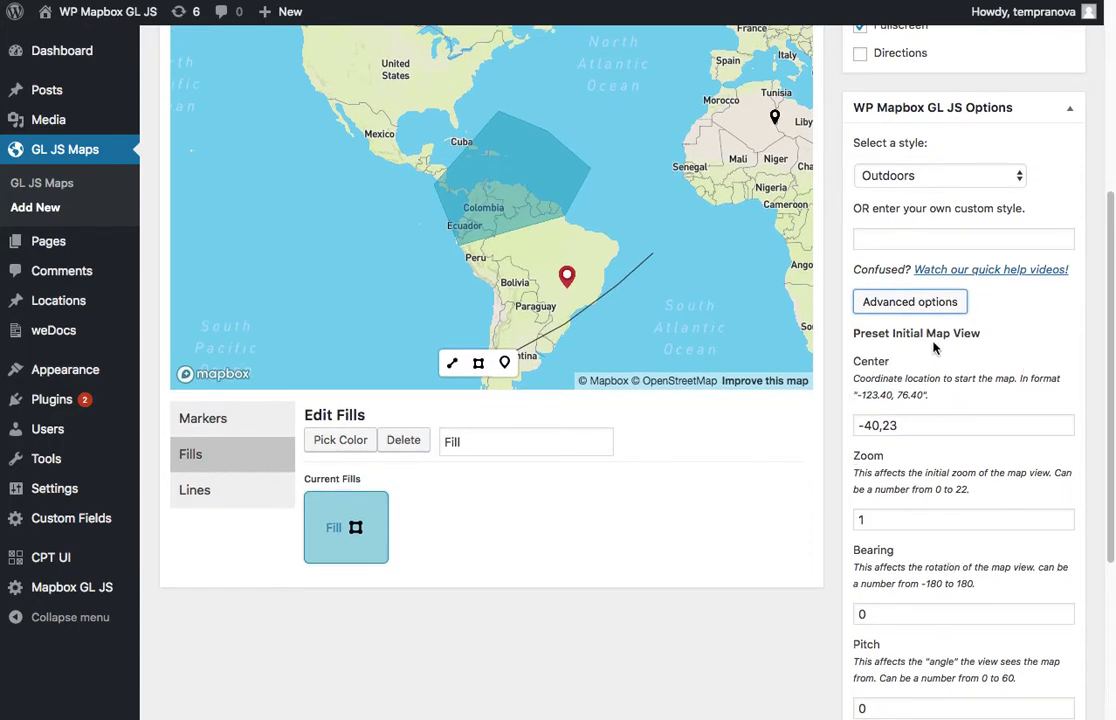
{"action": "scroll", "coordinate": [852, 370], "scroll_direction": "down", "scroll_amount": 5}
{"action": "scroll", "coordinate": [850, 370], "scroll_direction": "up", "scroll_amount": 5}
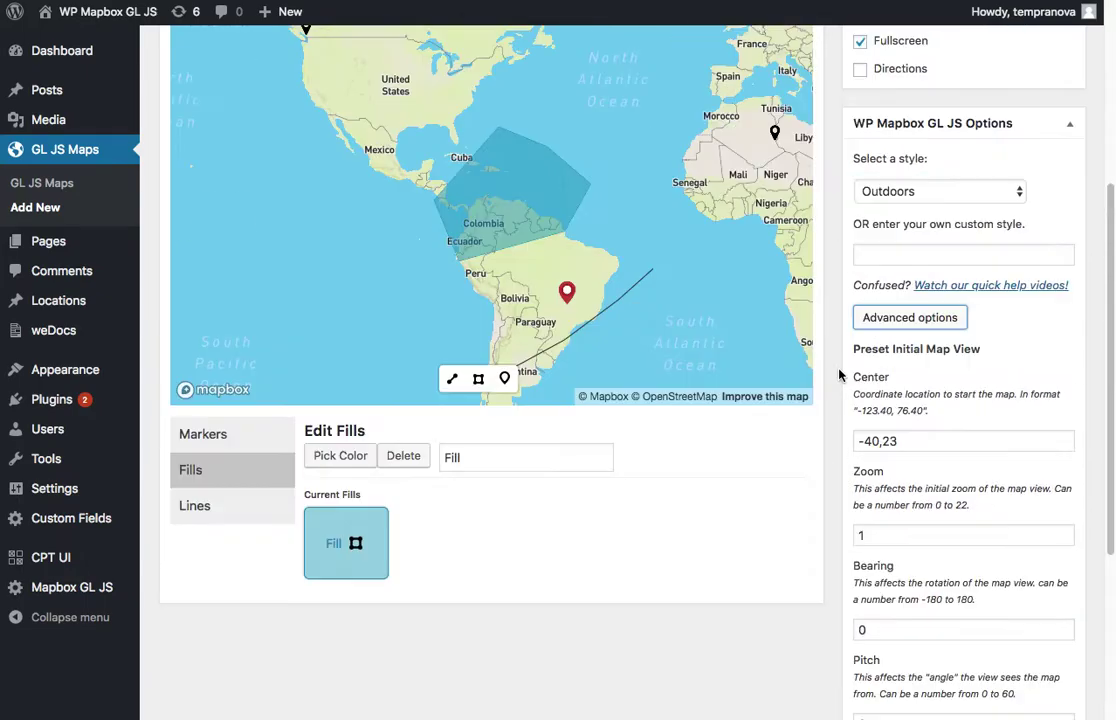
{"action": "scroll", "coordinate": [845, 372], "scroll_direction": "down", "scroll_amount": 2}
{"action": "scroll", "coordinate": [840, 374], "scroll_direction": "up", "scroll_amount": 3}
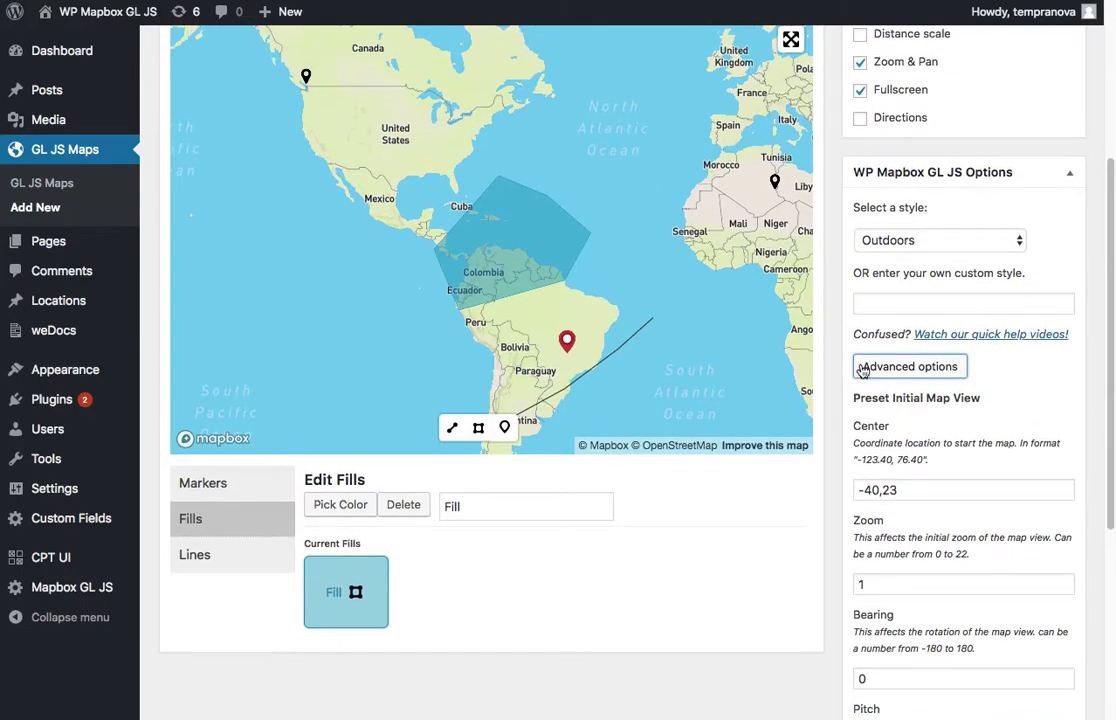
{"action": "left_click", "coordinate": [855, 370]}
{"action": "scroll", "coordinate": [740, 338], "scroll_direction": "up", "scroll_amount": 2}
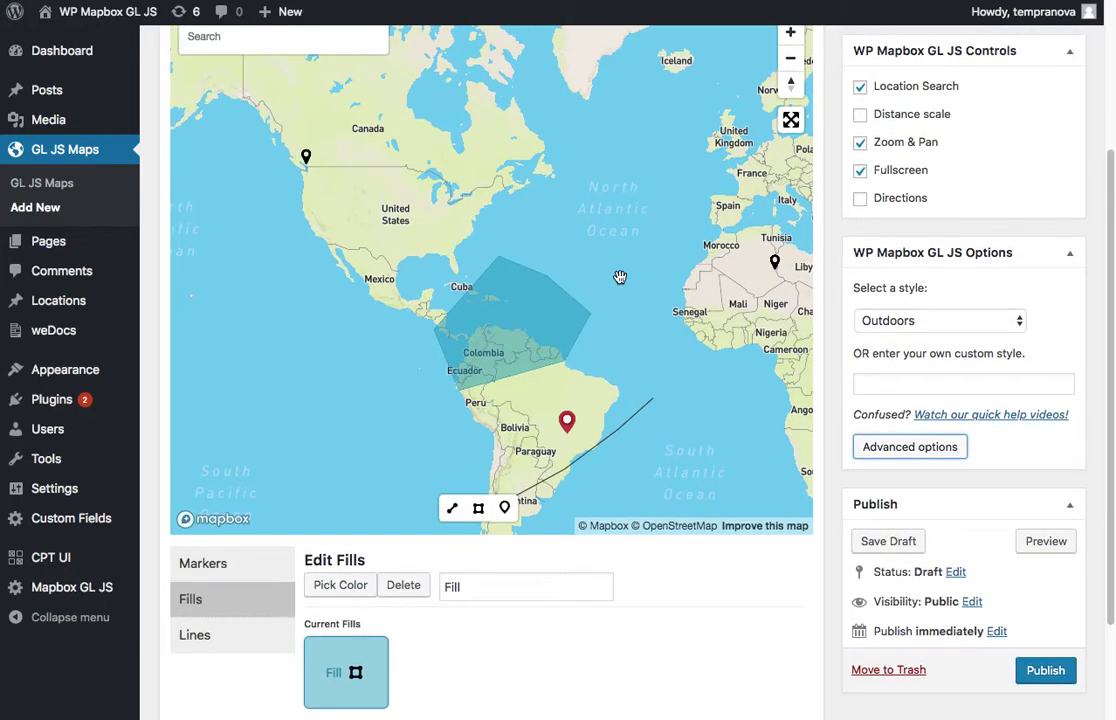
{"action": "left_click_drag", "start_coordinate": [617, 314], "coordinate": [623, 283]}
Step: List the three markers and open the red Cosmetic Name marker in Brazil
{"action": "scroll", "coordinate": [859, 372], "scroll_direction": "up", "scroll_amount": 5}
{"action": "scroll", "coordinate": [849, 391], "scroll_direction": "down", "scroll_amount": 6}
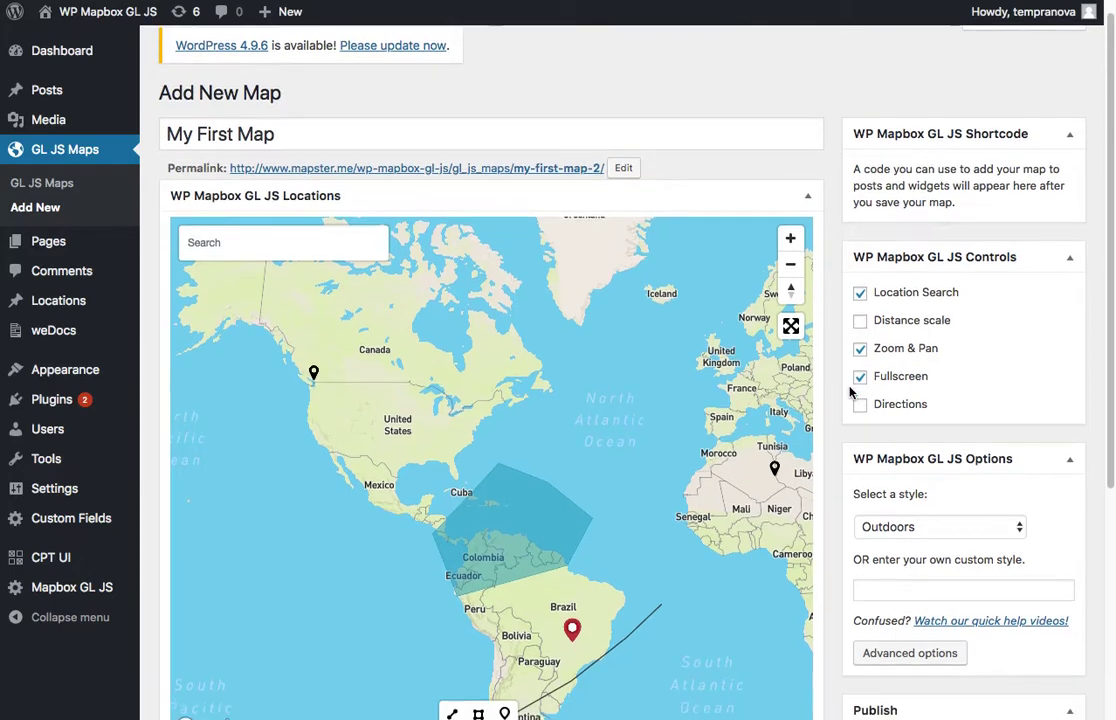
{"action": "scroll", "coordinate": [849, 391], "scroll_direction": "up", "scroll_amount": 1}
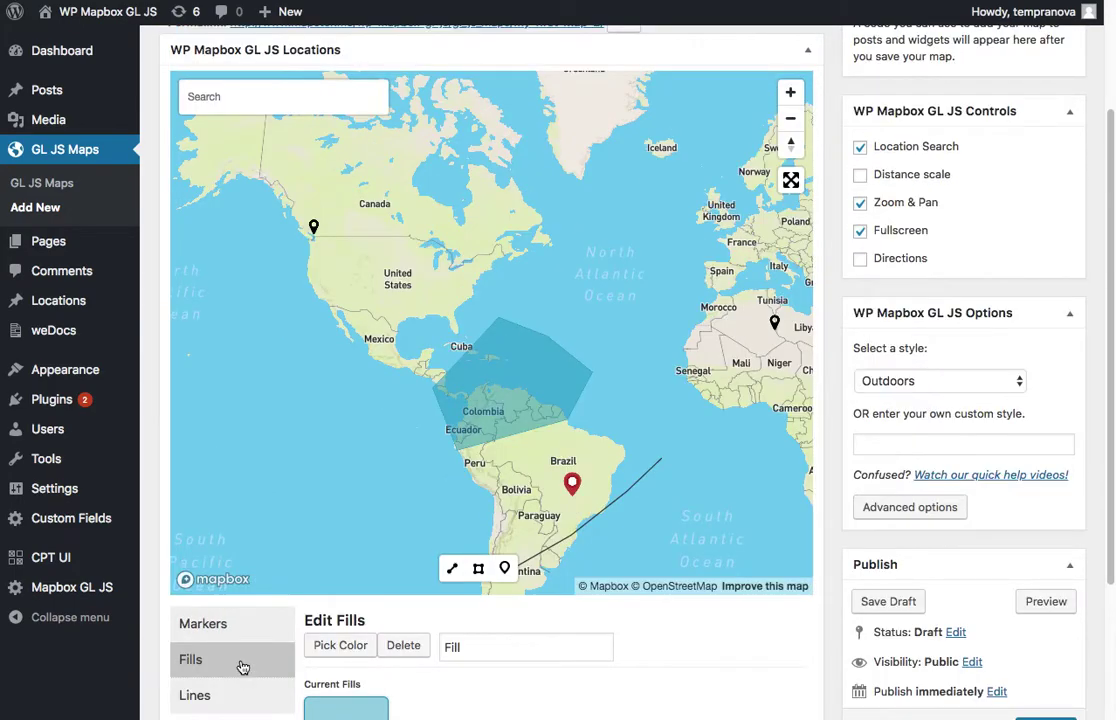
{"action": "left_click", "coordinate": [237, 625]}
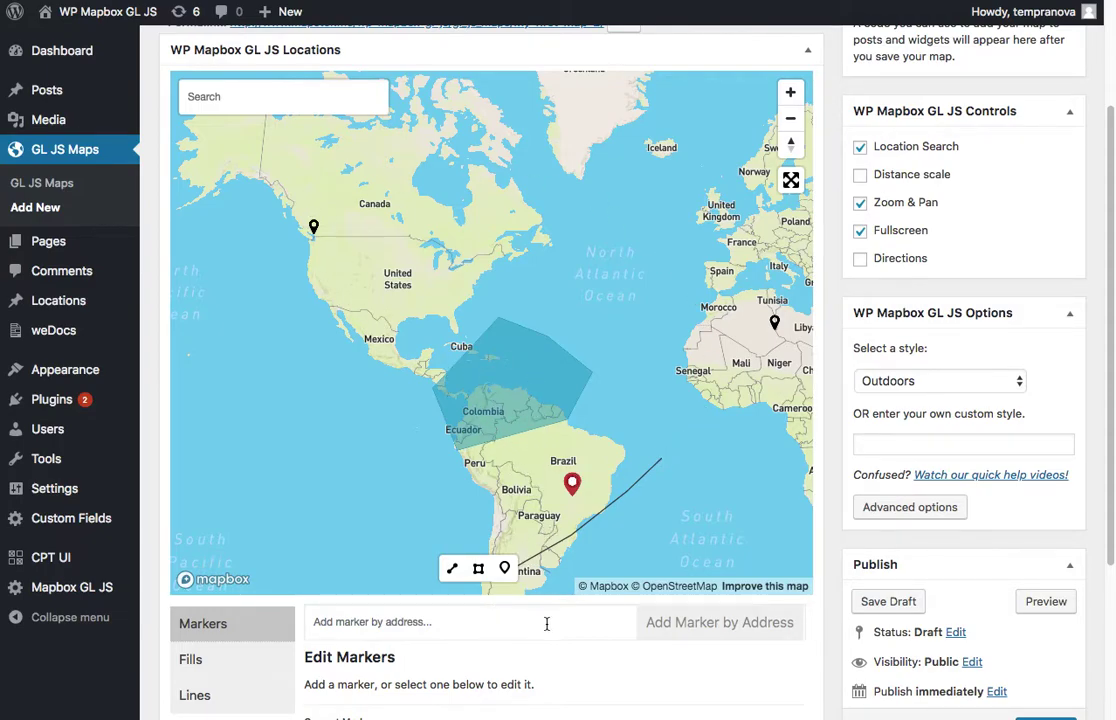
{"action": "scroll", "coordinate": [546, 624], "scroll_direction": "down", "scroll_amount": 1}
{"action": "left_click", "coordinate": [572, 470]}
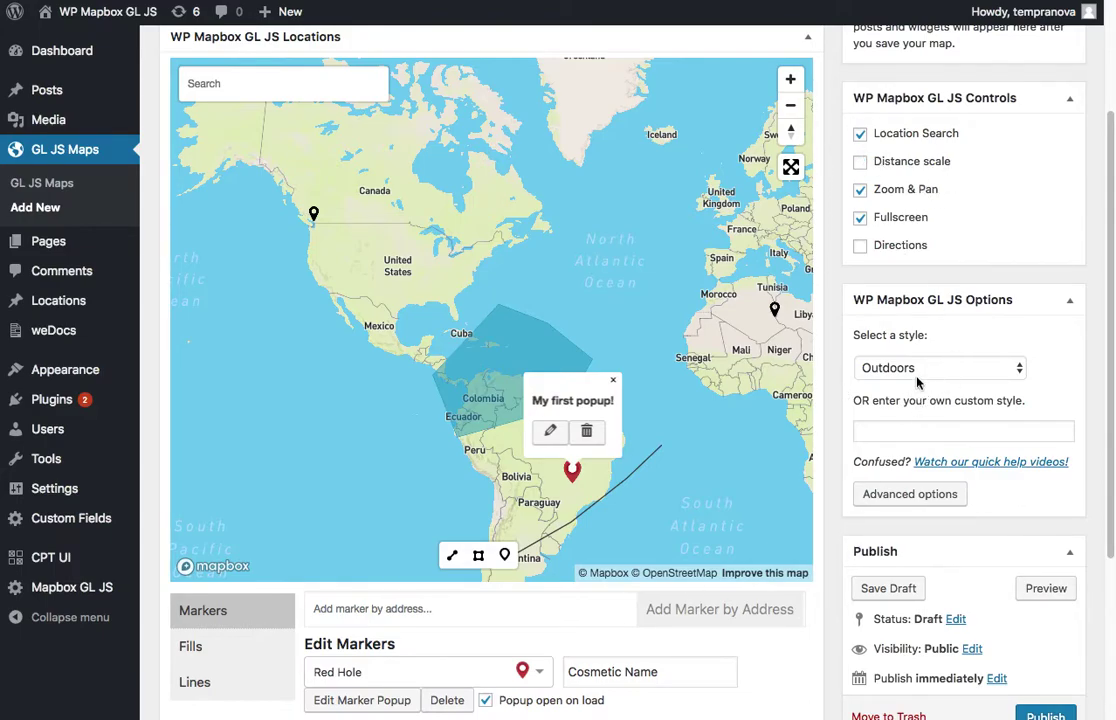
{"action": "scroll", "coordinate": [840, 420], "scroll_direction": "up", "scroll_amount": 1}
{"action": "scroll", "coordinate": [838, 421], "scroll_direction": "down", "scroll_amount": 5}
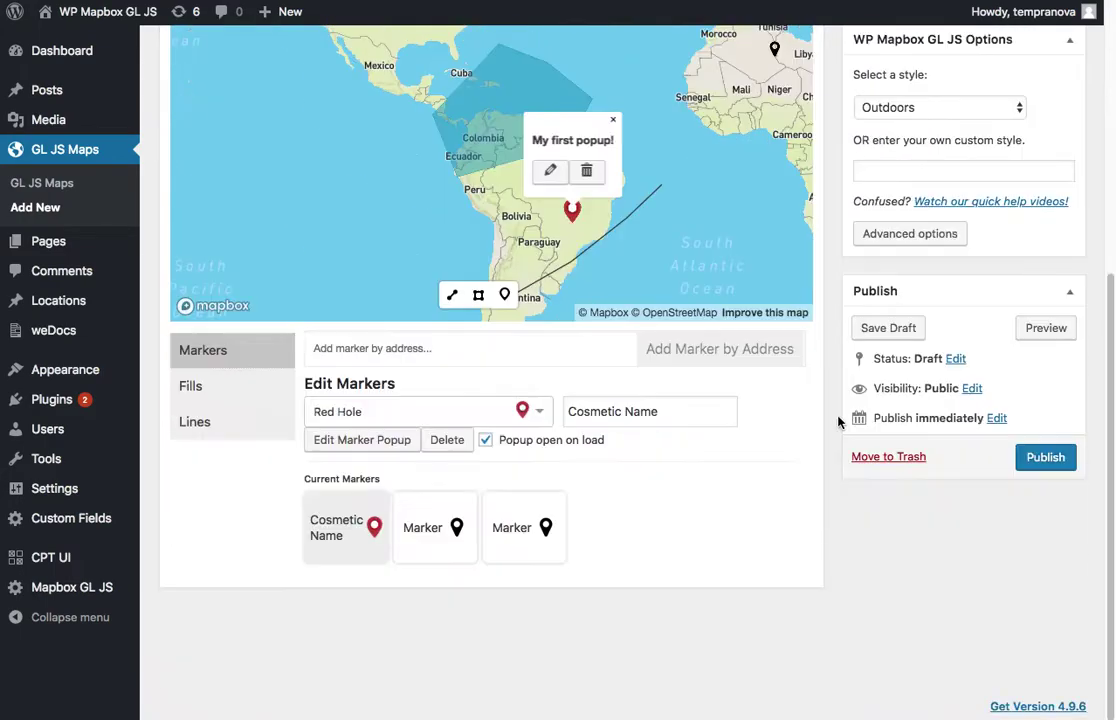
Step: Publish My First Map and select its shortcode [wp_mapbox_gl_js map_id="279"]
{"action": "left_click", "coordinate": [1018, 454]}
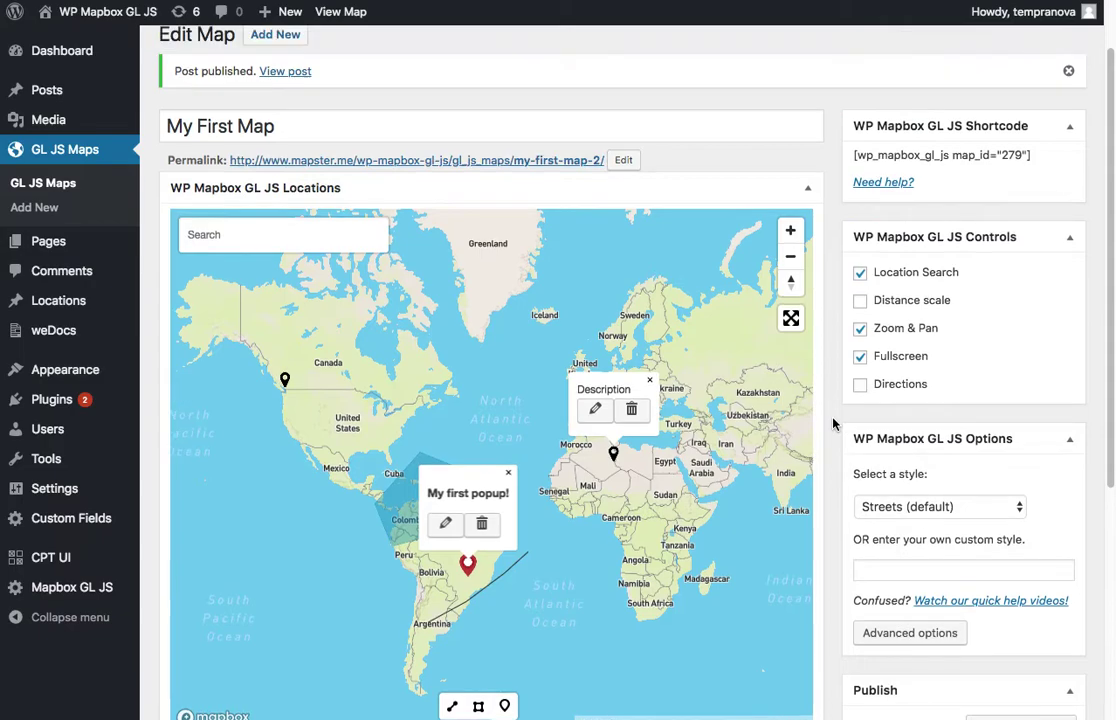
{"action": "left_click_drag", "start_coordinate": [1032, 155], "coordinate": [842, 163]}
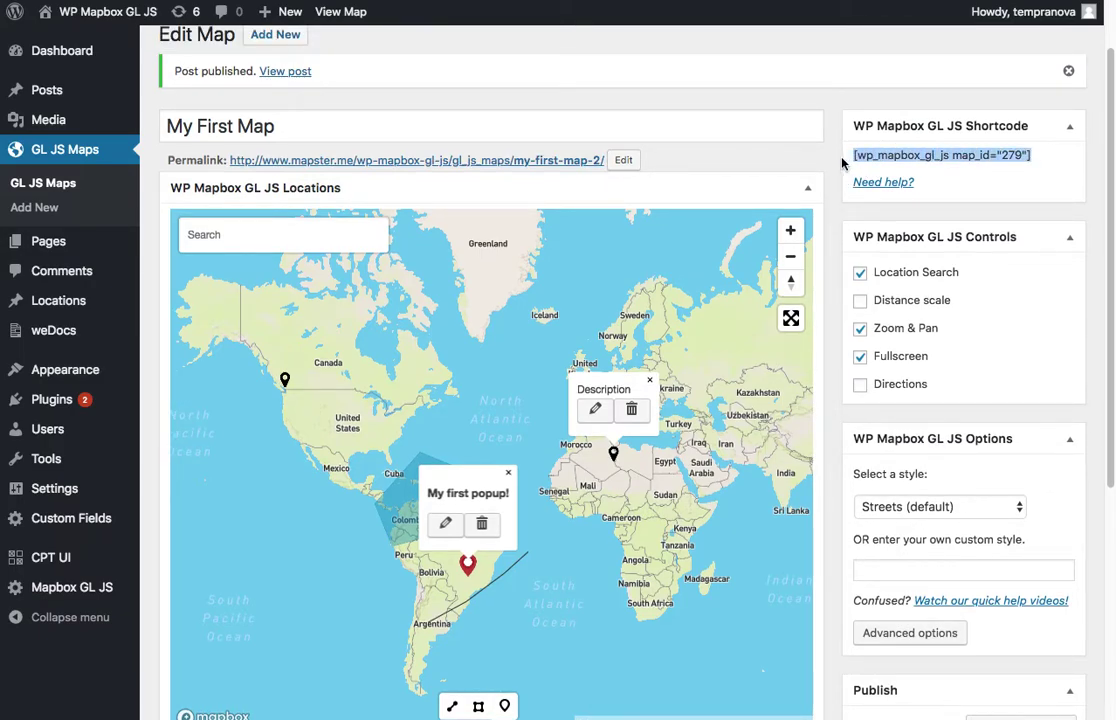
{"action": "left_click", "coordinate": [882, 152]}
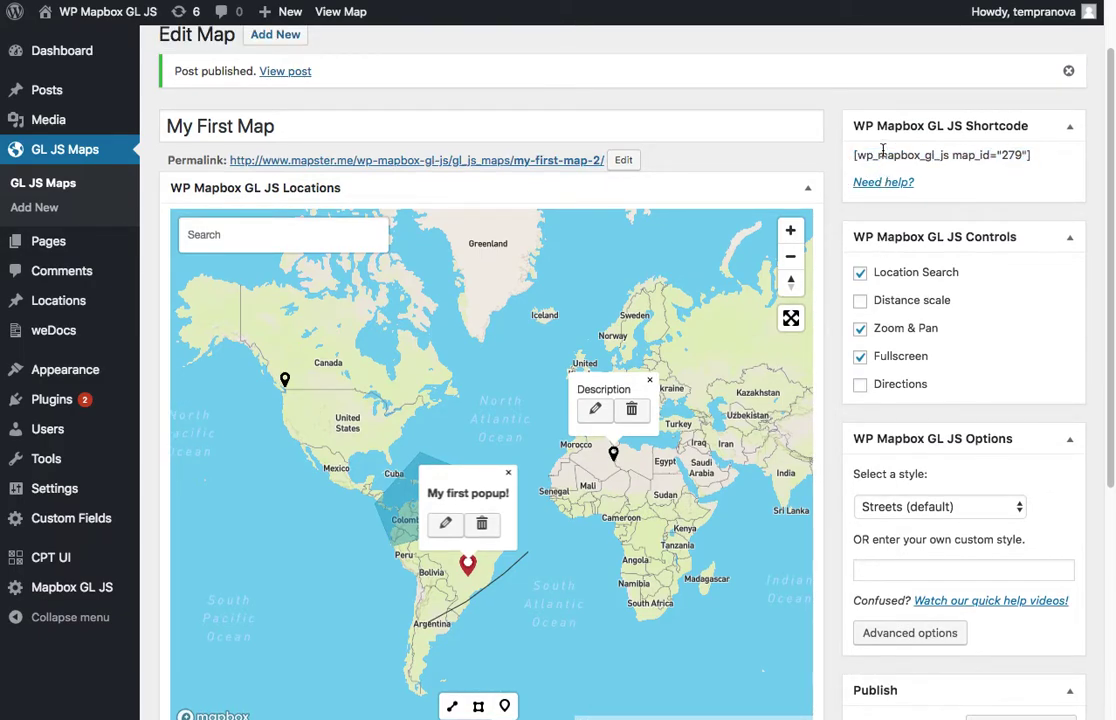
{"action": "mouse_move", "coordinate": [1029, 154]}
{"action": "left_mouse_down"}
{"action": "mouse_move", "coordinate": [848, 152]}
{"action": "mouse_move", "coordinate": [1027, 153]}
{"action": "left_mouse_up"}
{"action": "left_click", "coordinate": [861, 152]}
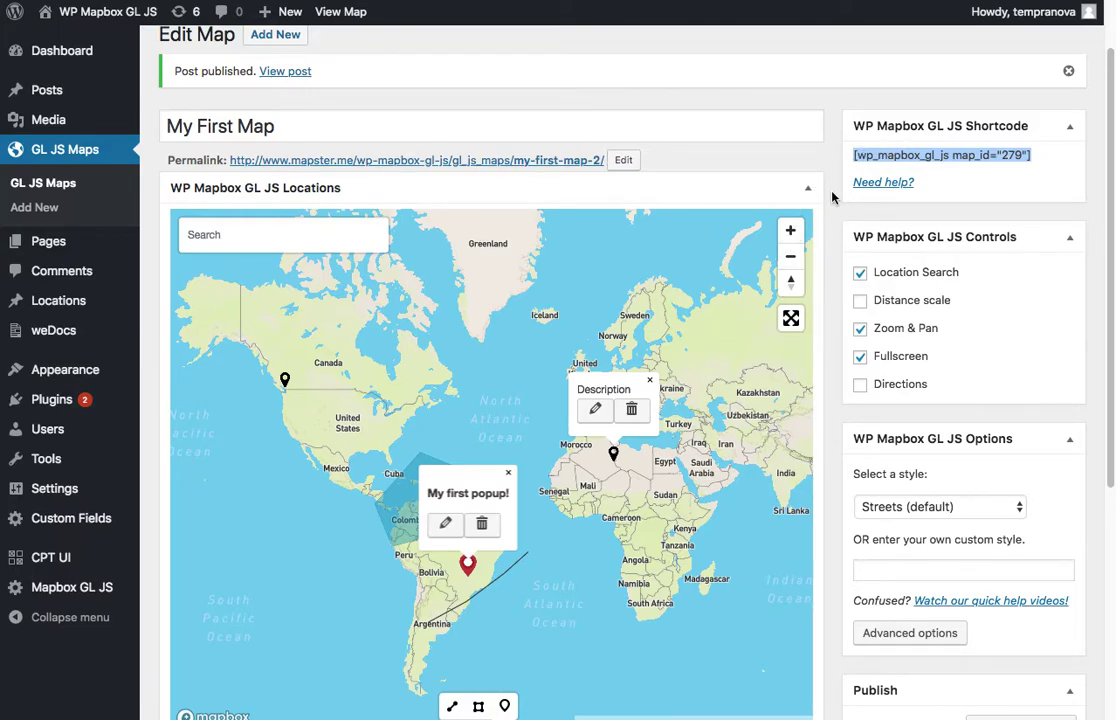
{"action": "scroll", "coordinate": [832, 219], "scroll_direction": "down", "scroll_amount": 1}
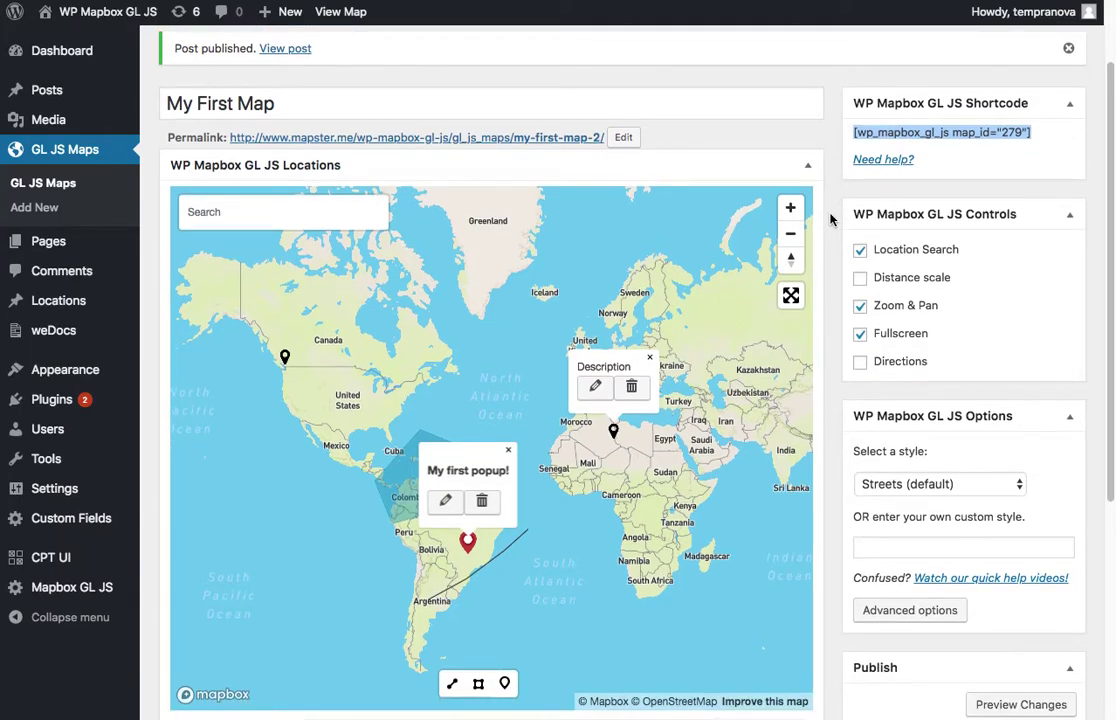
{"action": "scroll", "coordinate": [1113, 250], "scroll_direction": "down", "scroll_amount": 1}
{"action": "scroll", "coordinate": [930, 280], "scroll_direction": "up", "scroll_amount": 1}
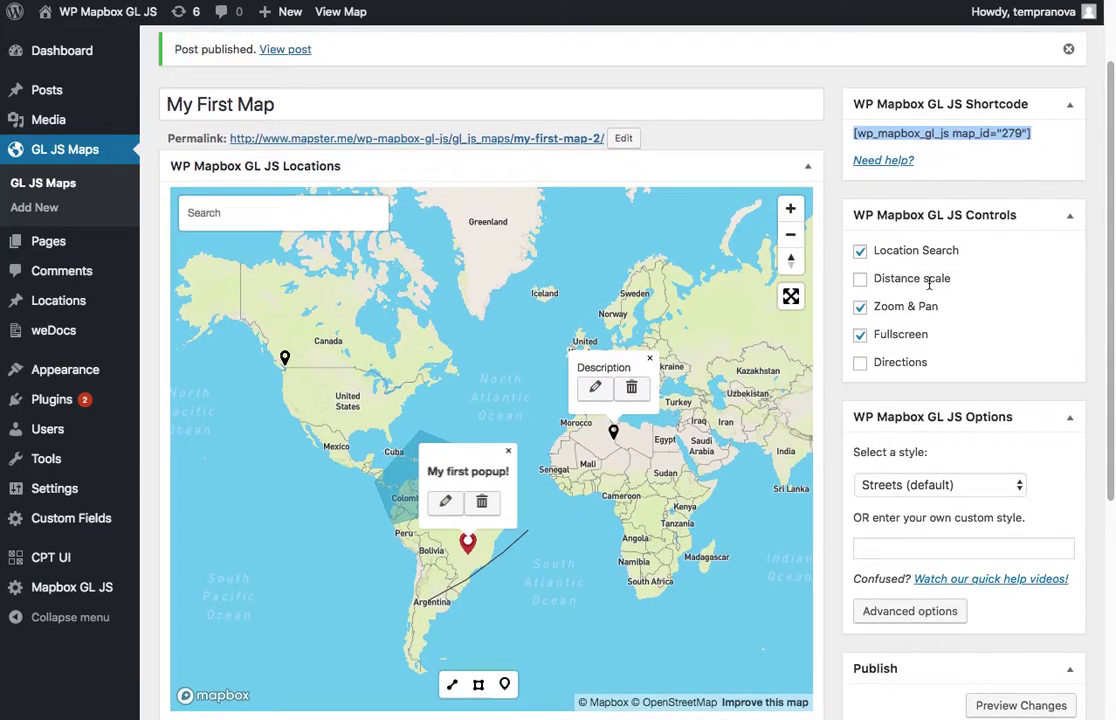